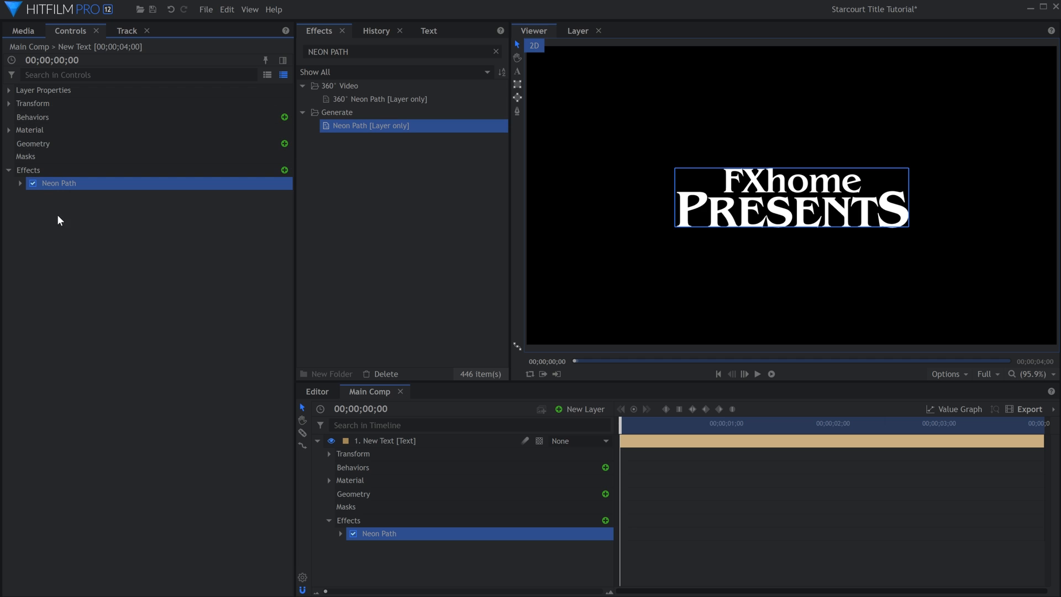
Set the text layer's Neon Path effect to take its path from Text and use the None blend mode.
click(57, 215)
click(21, 183)
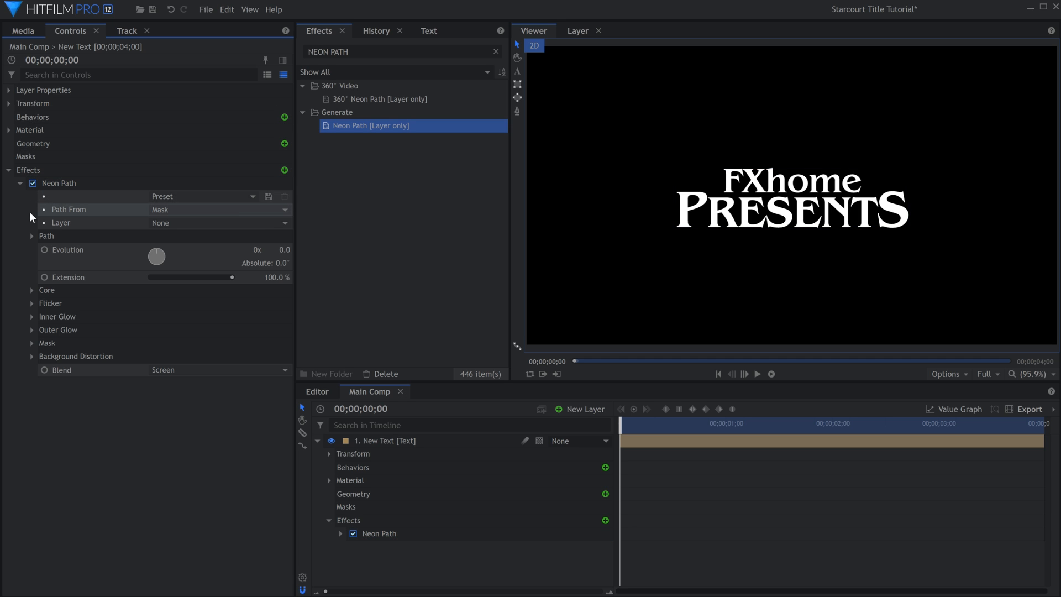
click(195, 209)
click(191, 237)
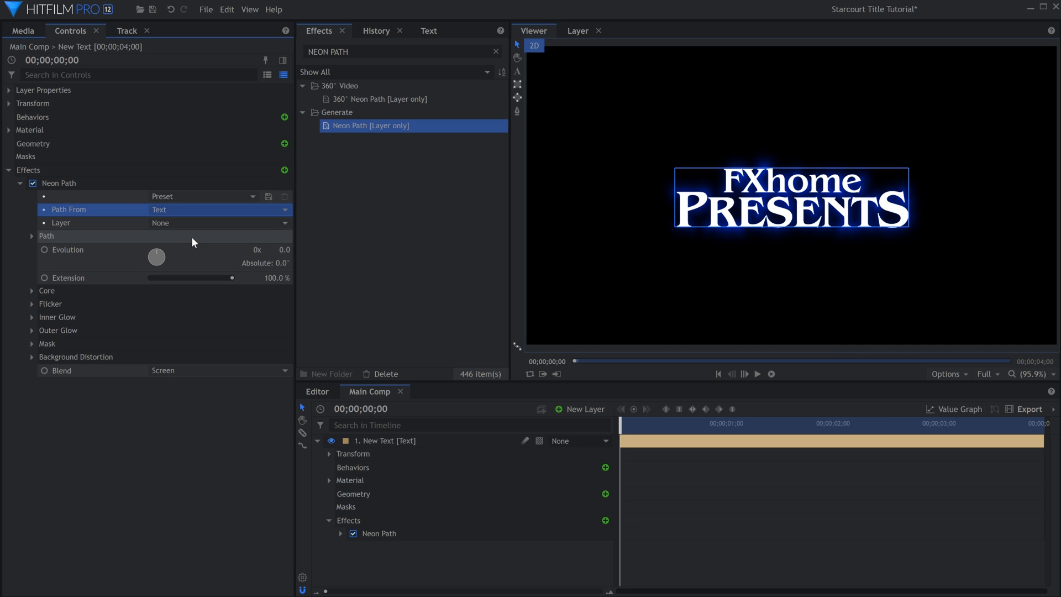
click(199, 371)
click(205, 384)
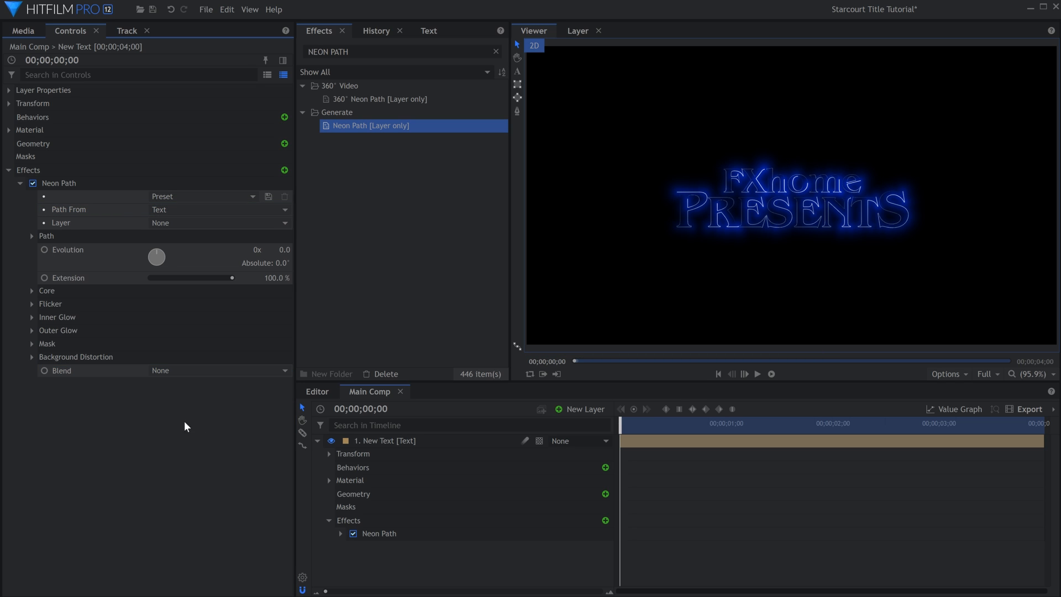
Set both the start width and end width of the Neon Path's path to 5 px.
click(31, 236)
click(275, 252)
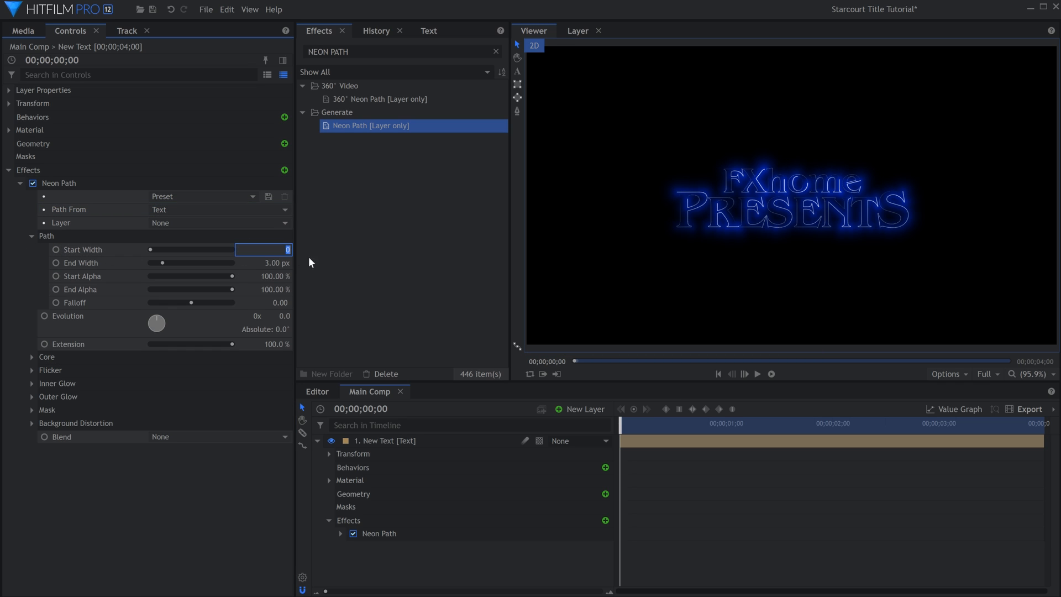
text(5)
key(Tab)
text(5)
key(Return)
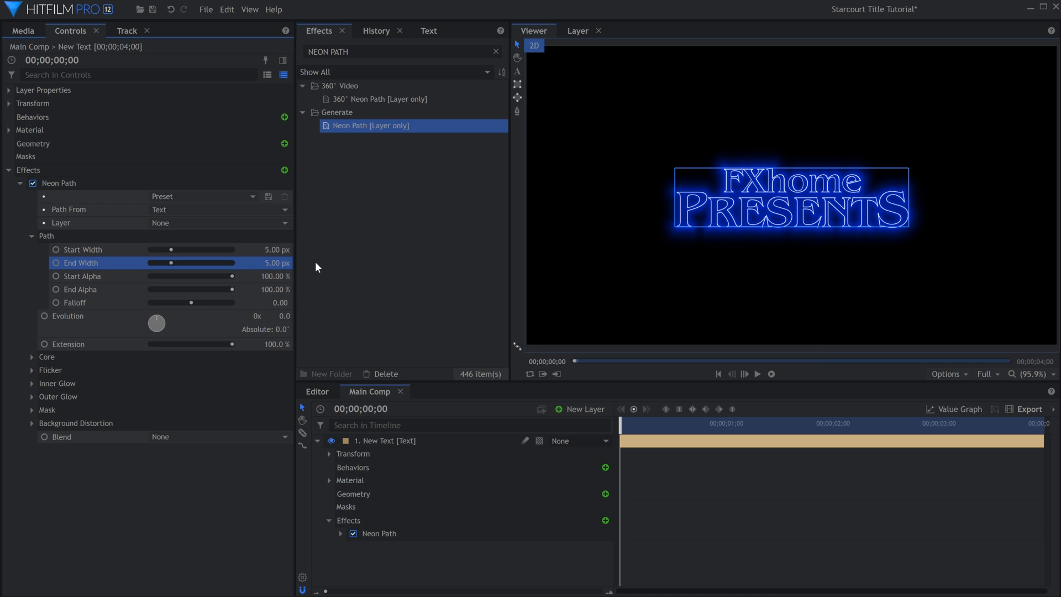
click(31, 236)
Change the Neon Path's core color to pure red, #ff0000.
click(32, 290)
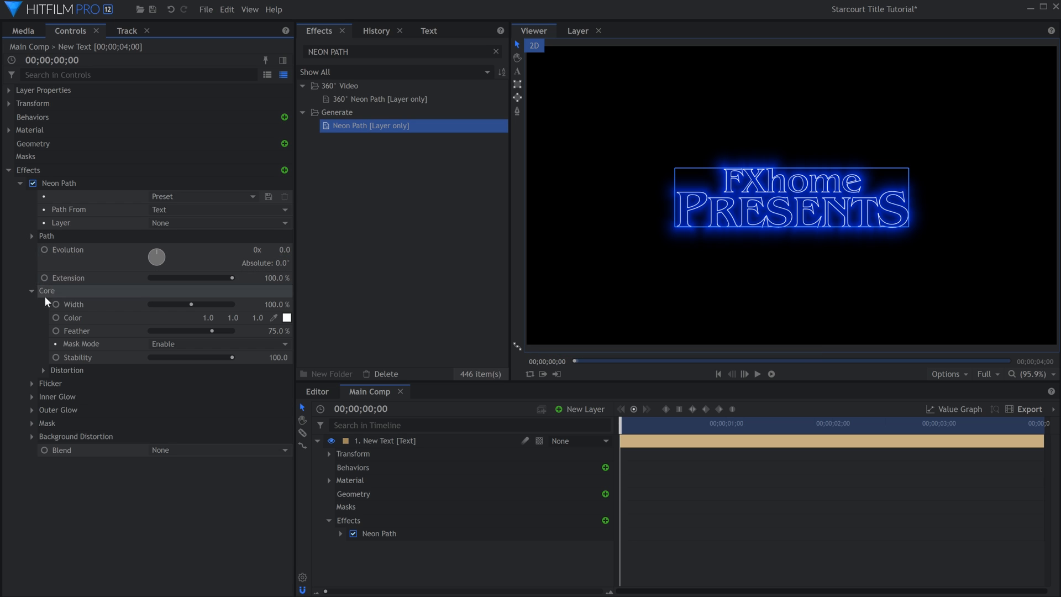
click(286, 317)
drag(607, 235, 655, 188)
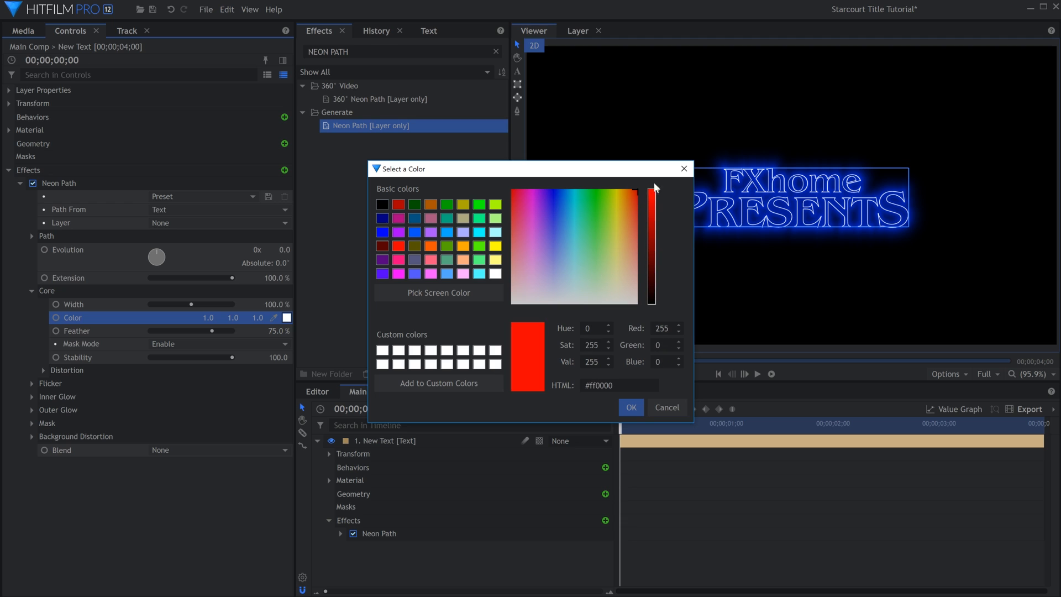
click(631, 408)
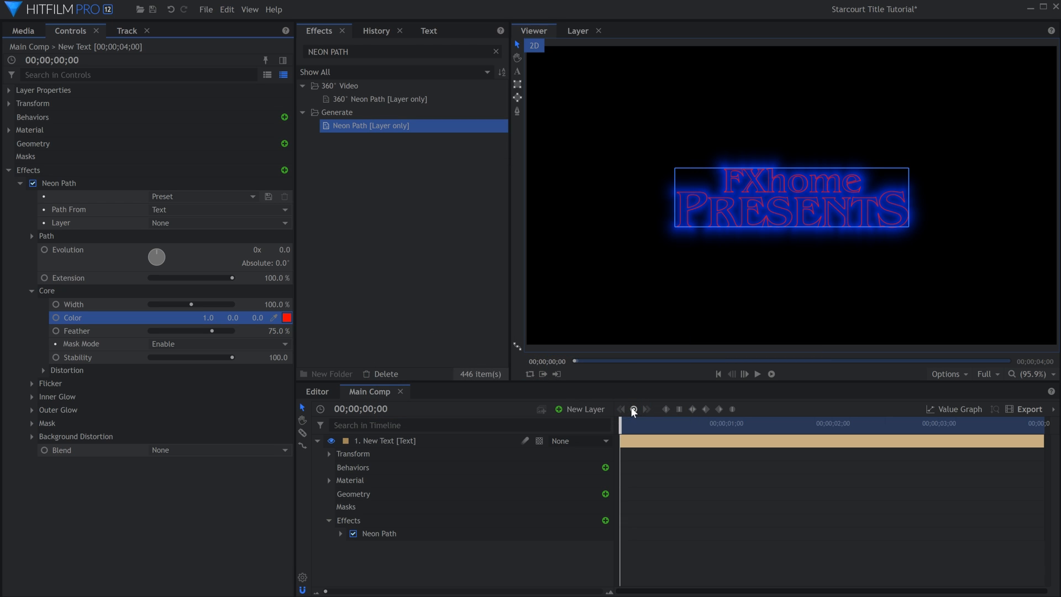
click(32, 290)
Change the Neon Path's inner glow color from blue to red.
click(32, 317)
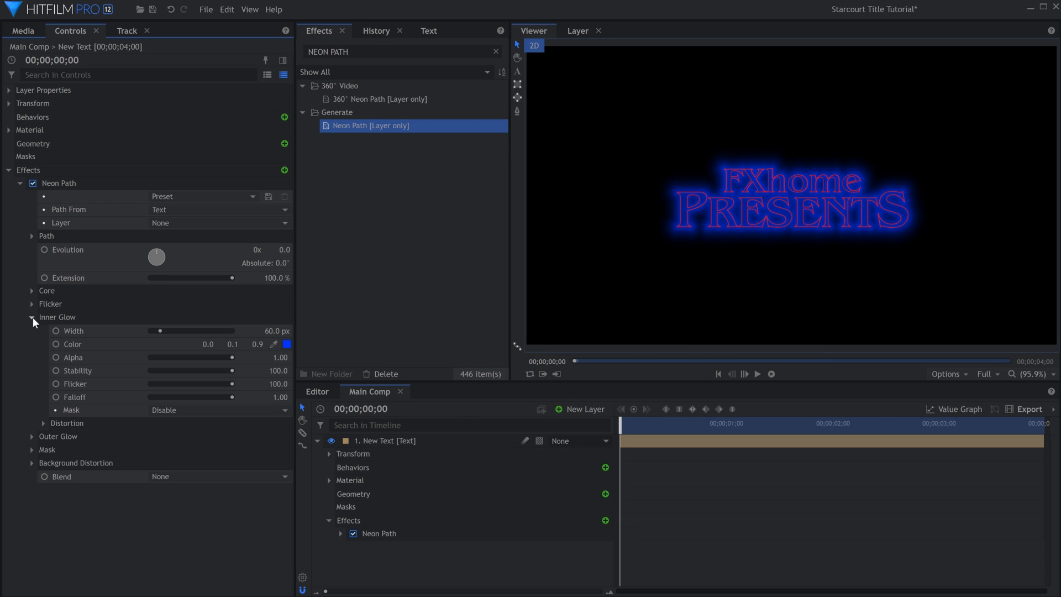
click(287, 344)
click(628, 205)
drag(627, 205, 636, 189)
click(631, 407)
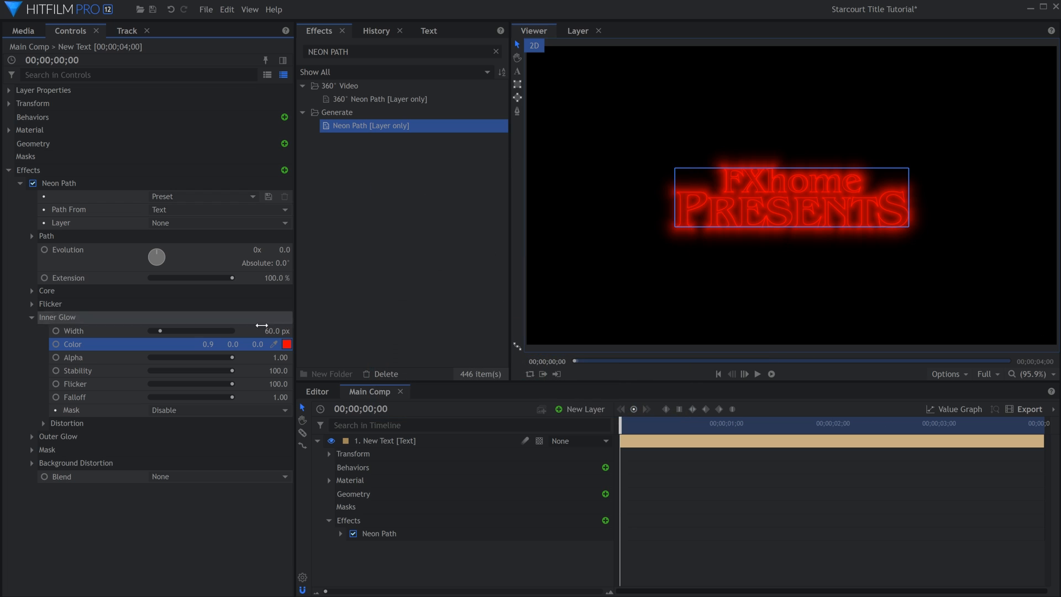
click(32, 317)
Change the Neon Path's outer glow color to a matching red.
click(31, 330)
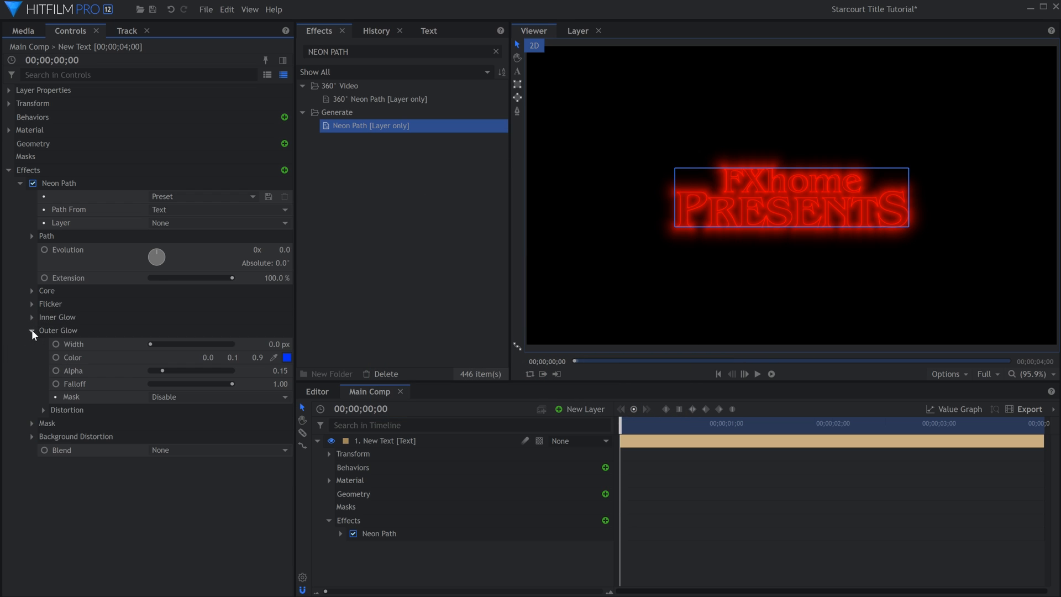
click(286, 357)
drag(628, 206, 644, 188)
click(631, 407)
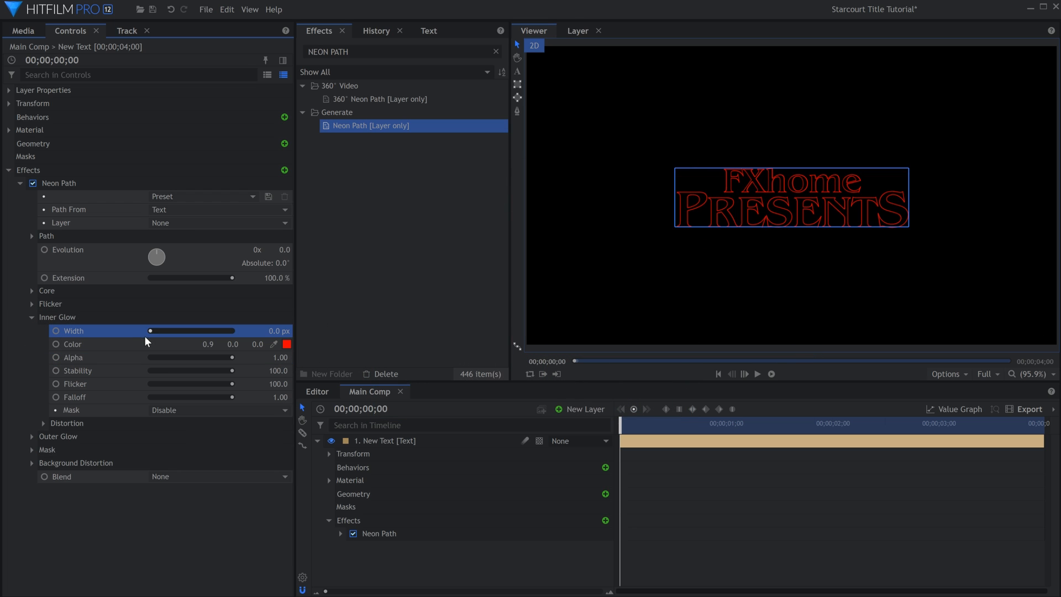
Set the inner glow's width to 15 px and lower its alpha to about 0.71.
drag(145, 337, 151, 336)
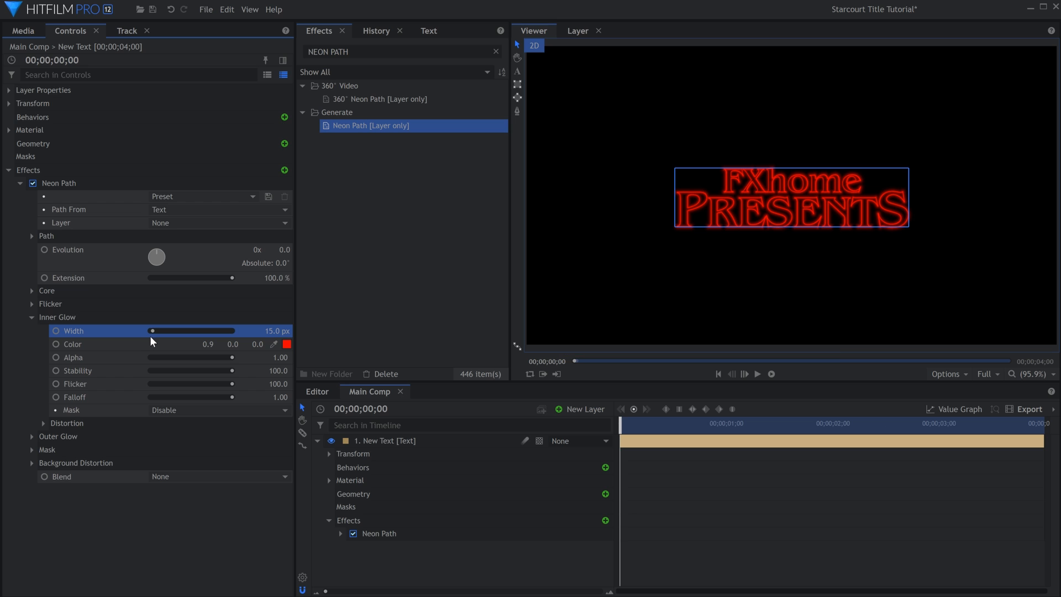
drag(206, 356, 194, 357)
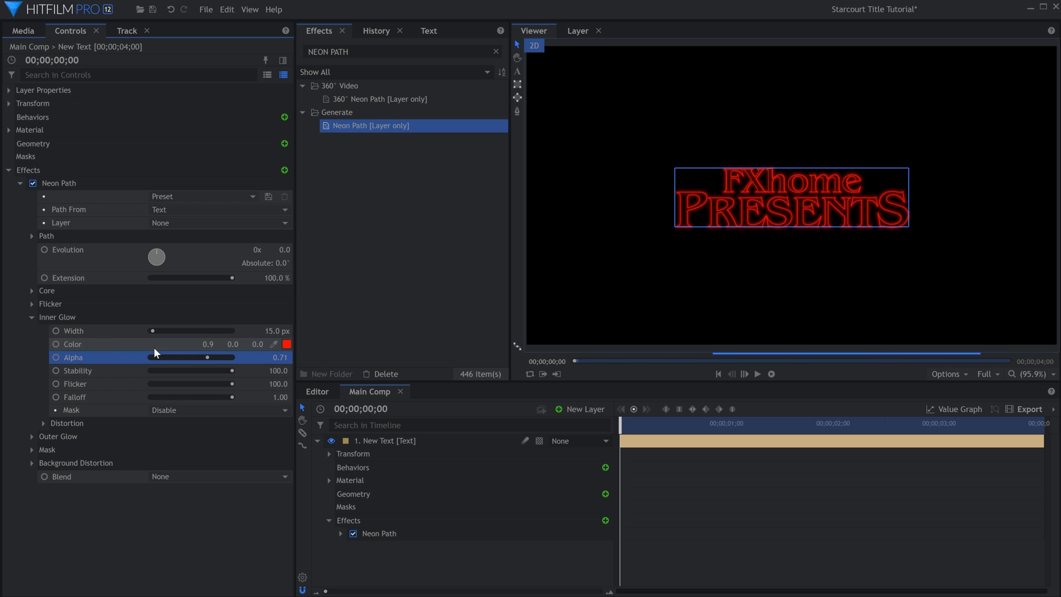
click(31, 317)
Widen the Neon Path's outer glow to 125 px and slightly raise its alpha.
click(32, 331)
drag(150, 344, 166, 372)
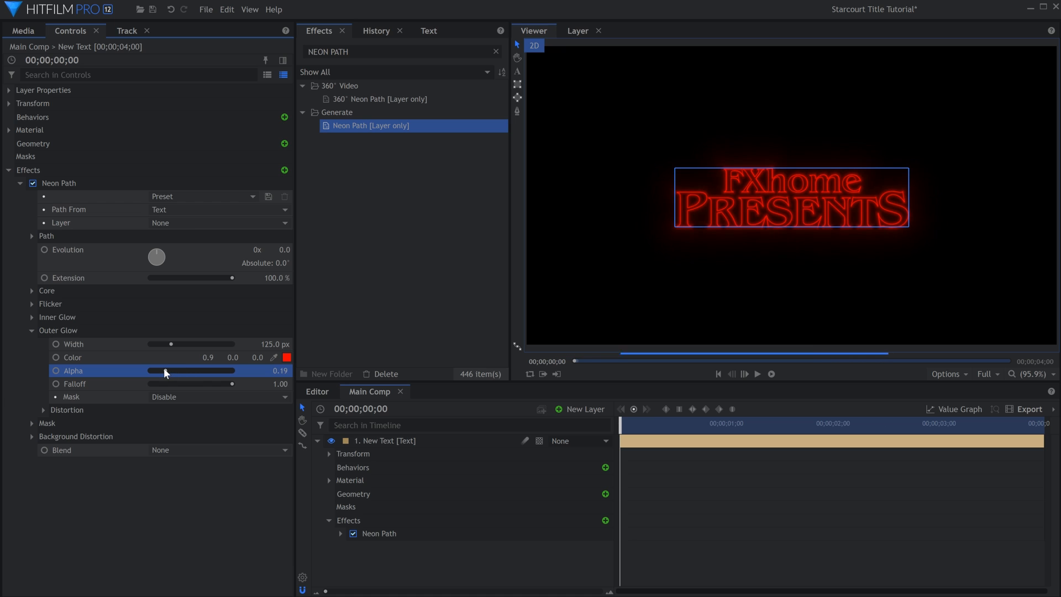
click(33, 331)
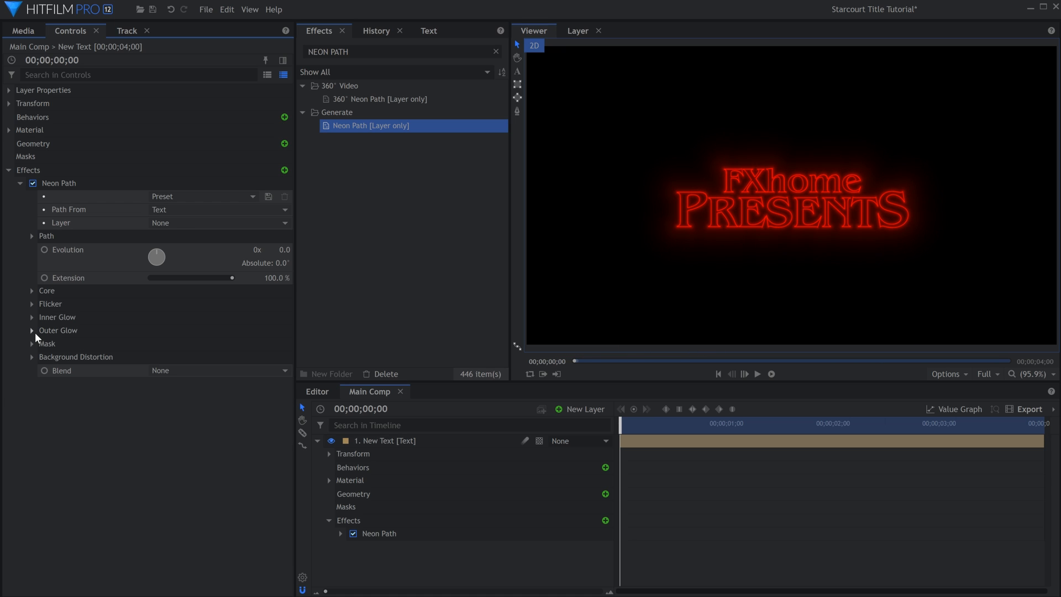
click(20, 182)
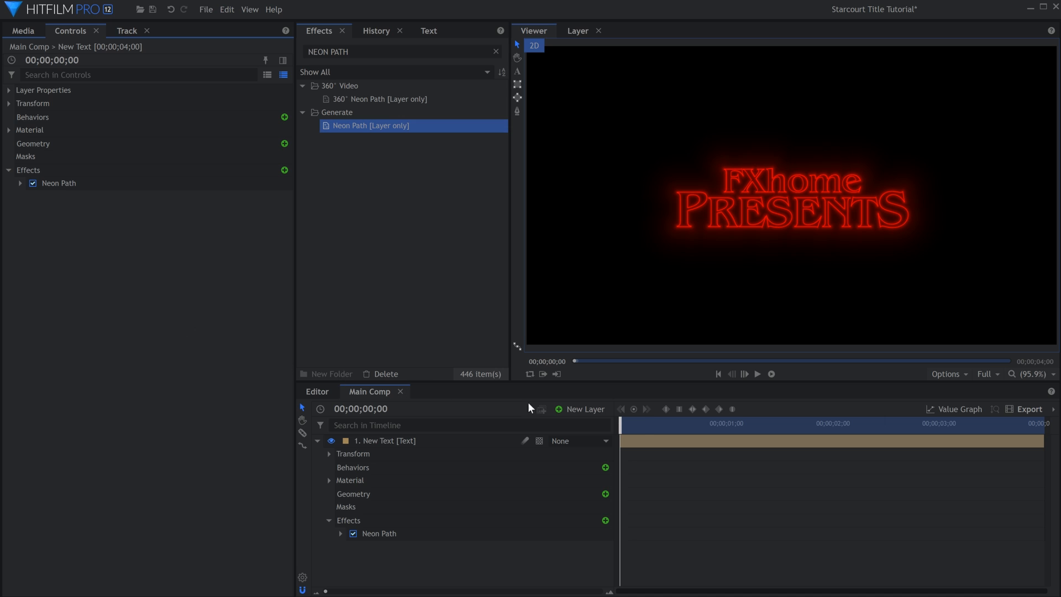
Add a black 1920 x 1080 plane layer to Main Comp and set its blend mode to Add.
click(572, 409)
click(573, 424)
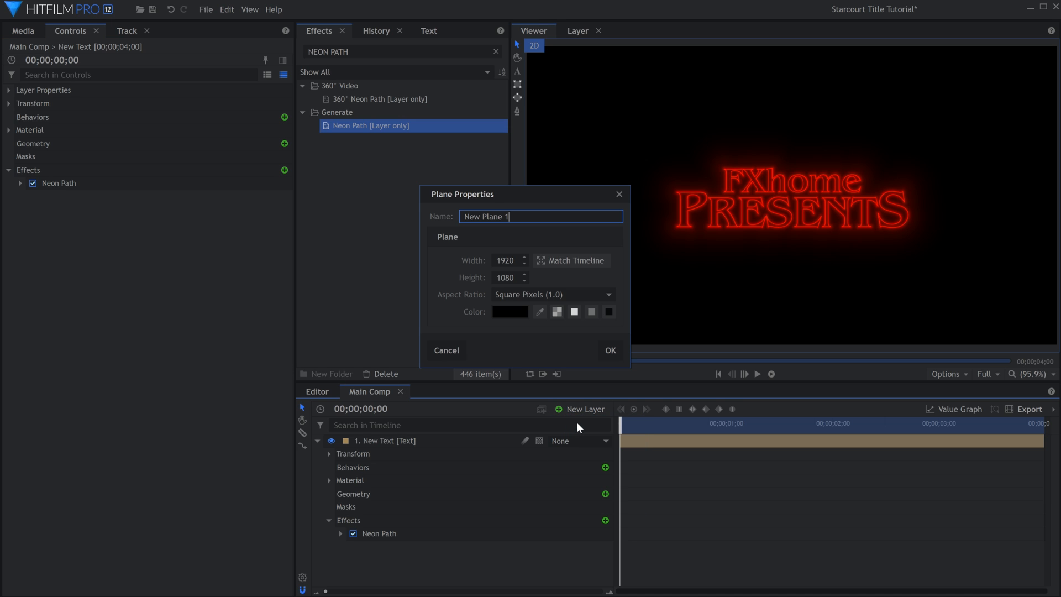
click(610, 350)
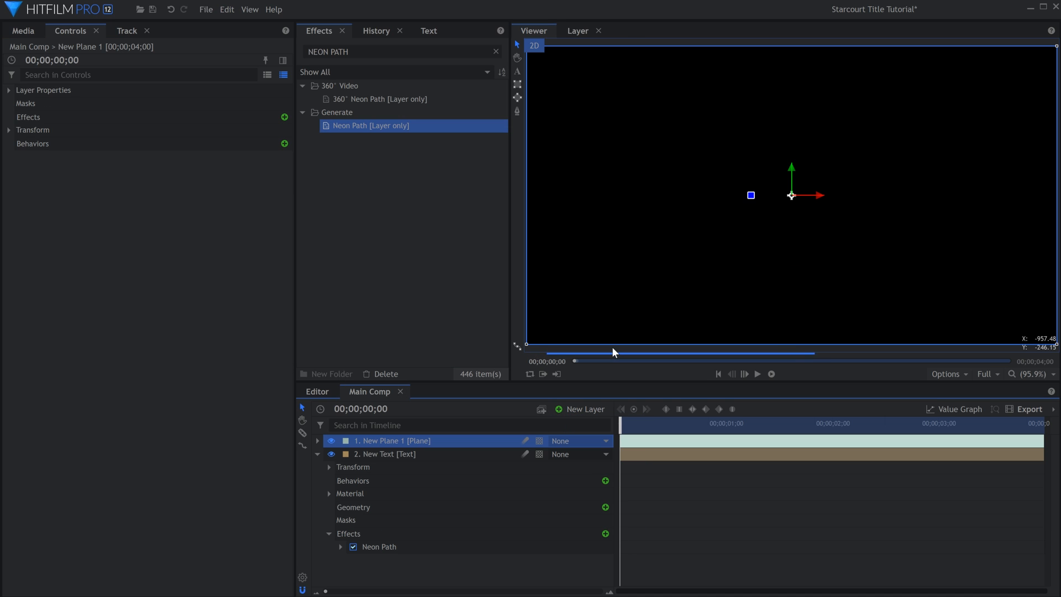
right_click(437, 438)
mouse_move(530, 61)
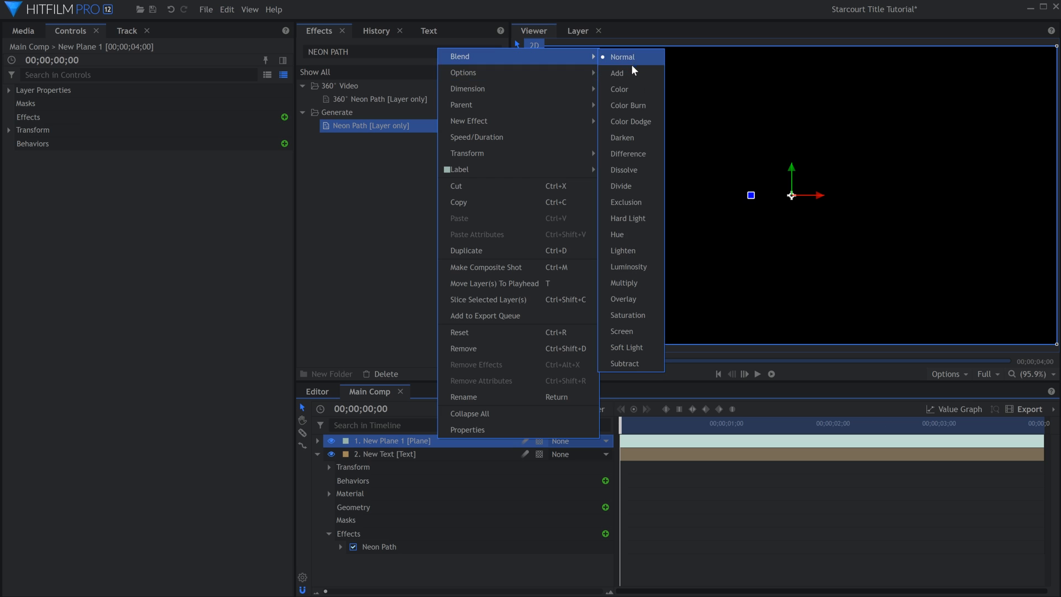
click(632, 75)
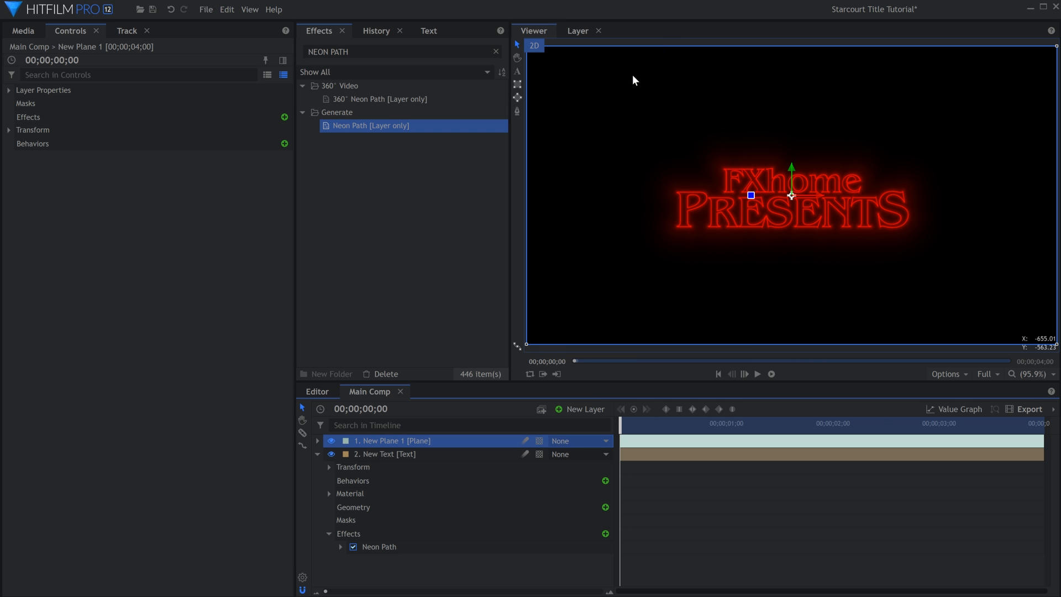
Copy the Neon Path effect from the text layer onto the new plane layer.
click(403, 545)
right_click(403, 545)
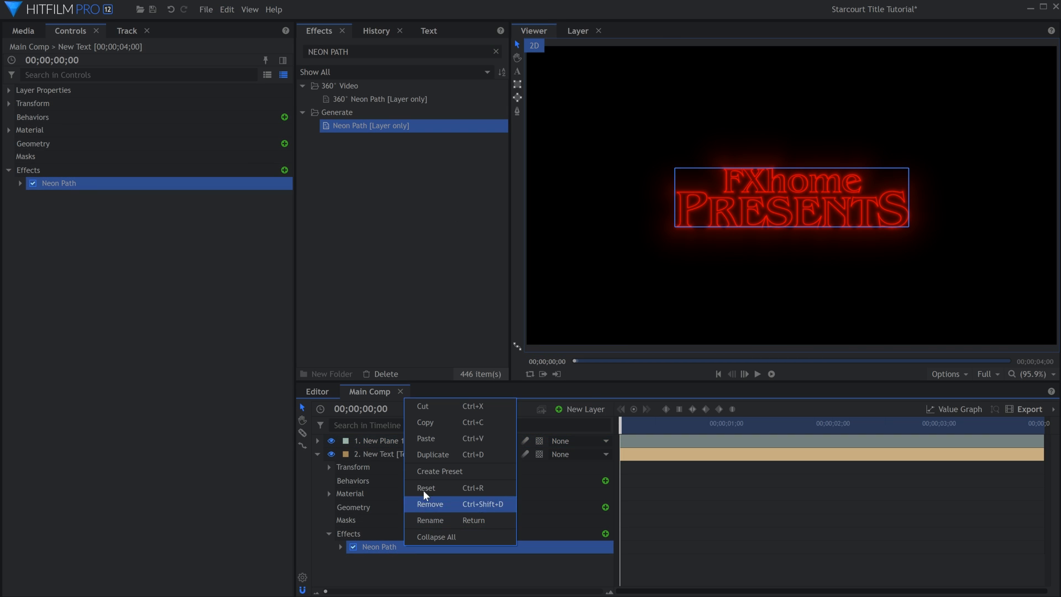
click(435, 422)
click(426, 437)
right_click(426, 438)
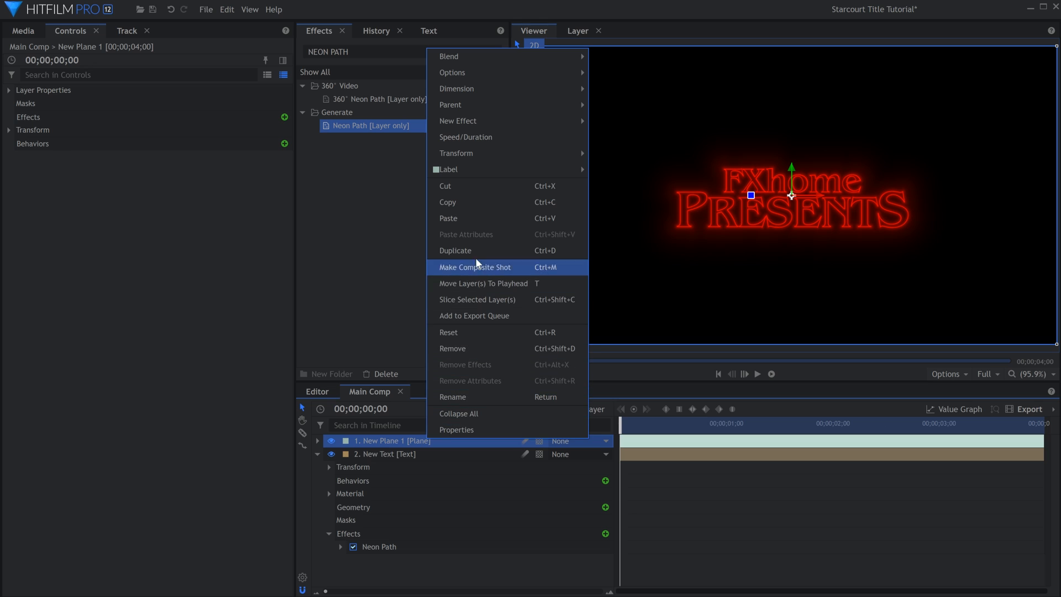
click(471, 220)
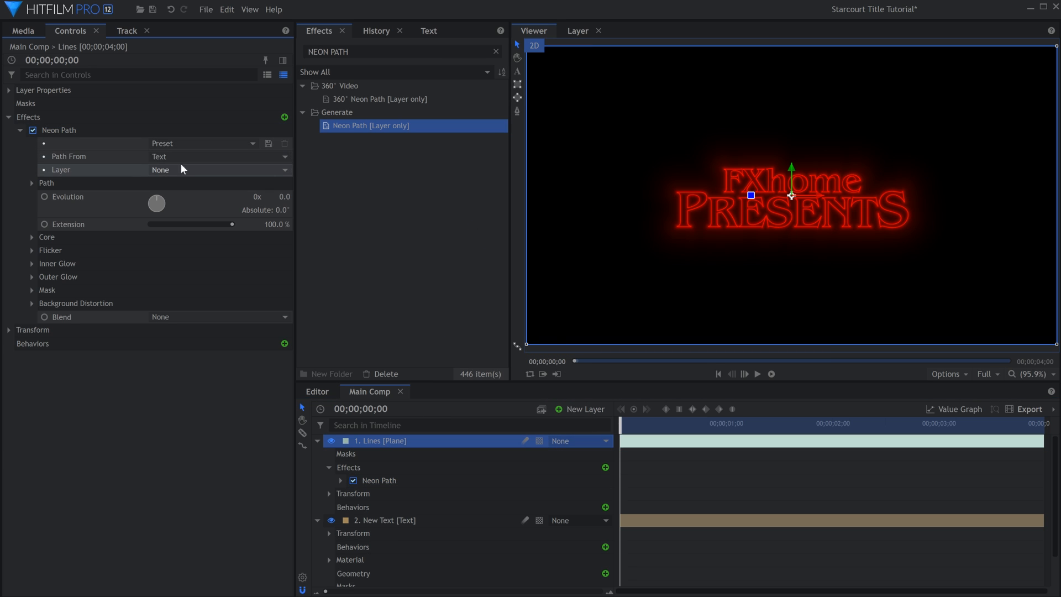
Set the Lines plane's Neon Path to follow Mask, and draw thin rectangular masks above "FXhome" and along the upper edge of "PRESENTS".
click(224, 157)
click(222, 170)
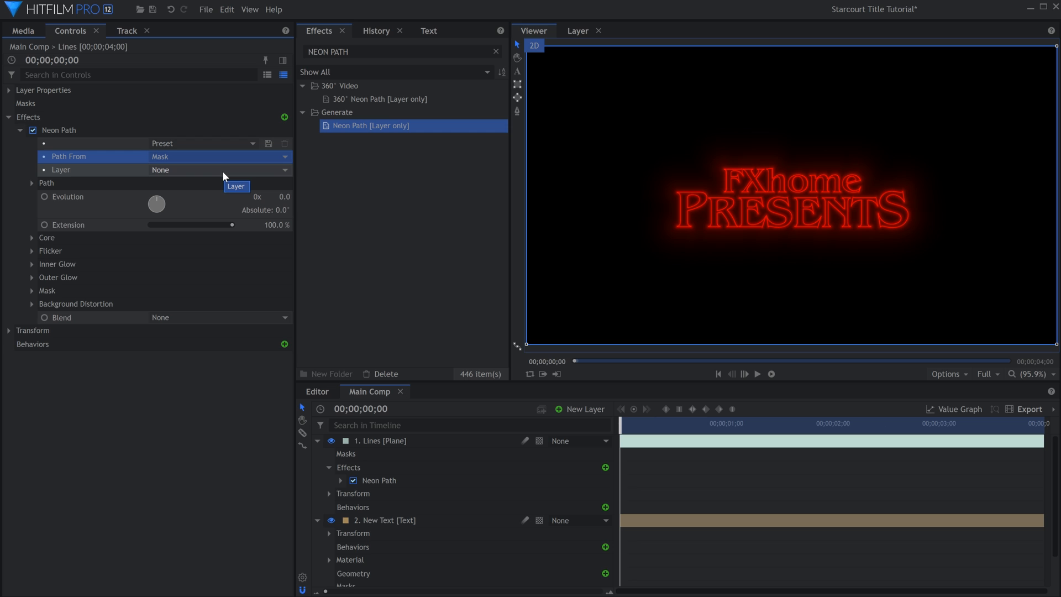
click(518, 87)
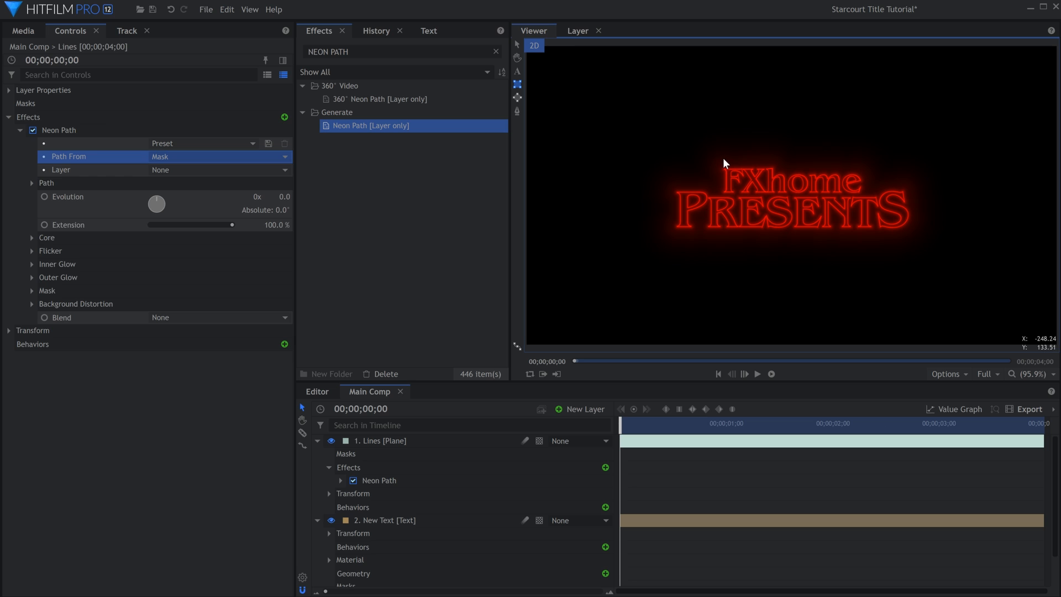
drag(723, 160, 858, 163)
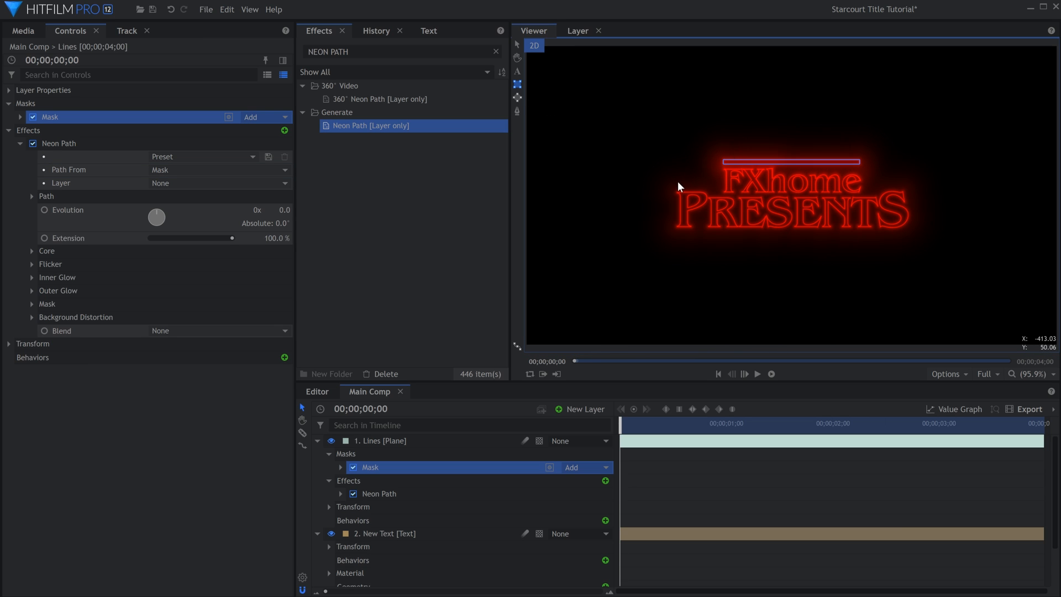
drag(678, 180, 785, 192)
drag(855, 189, 903, 185)
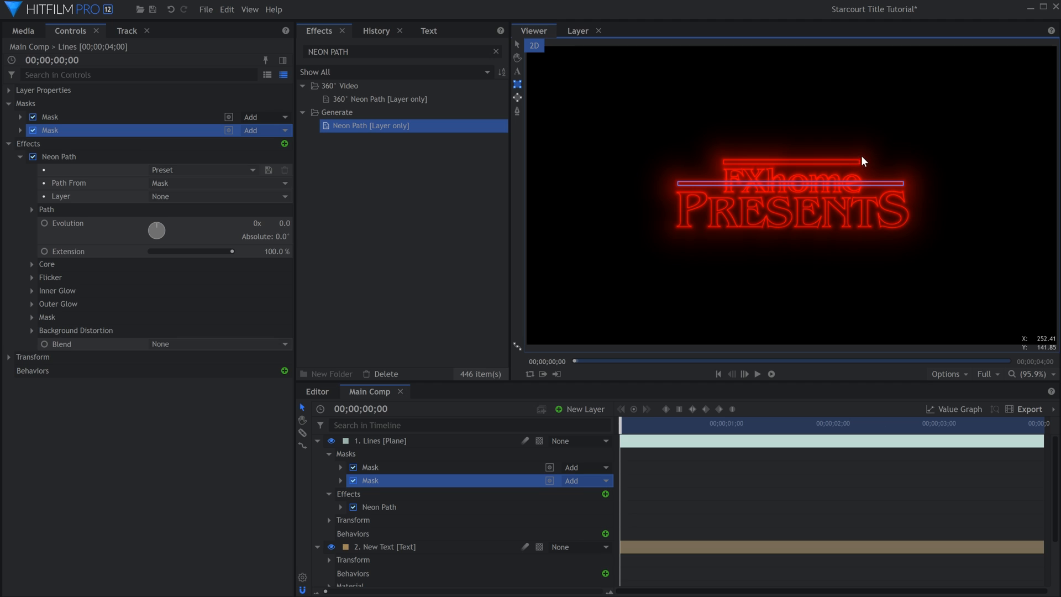
Draw a rectangular mask around "FXhome", set it to Subtract, and move it down to cut only the lower line.
drag(861, 156, 720, 199)
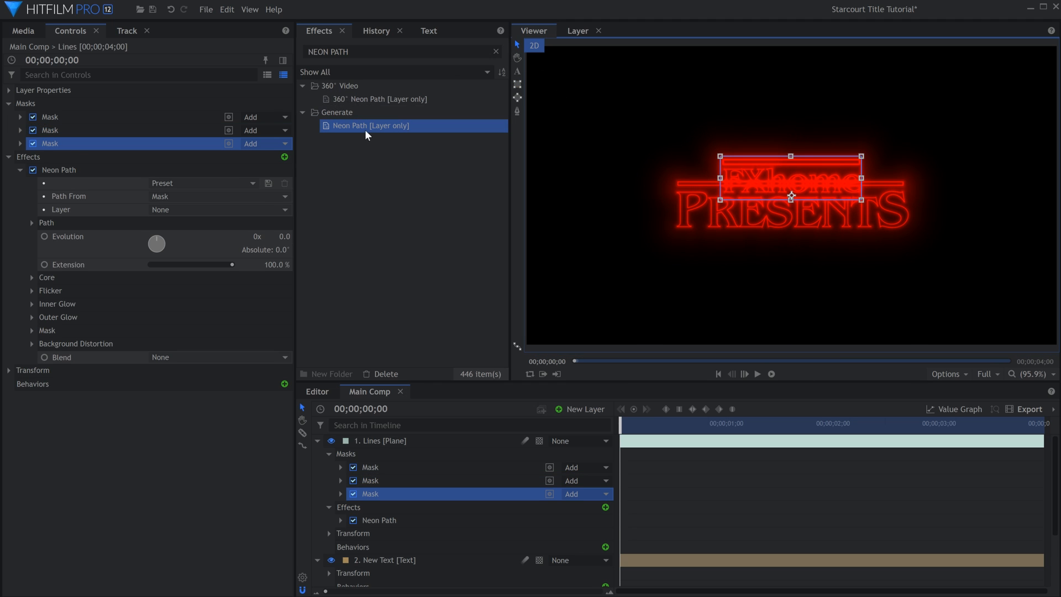
click(257, 143)
click(273, 251)
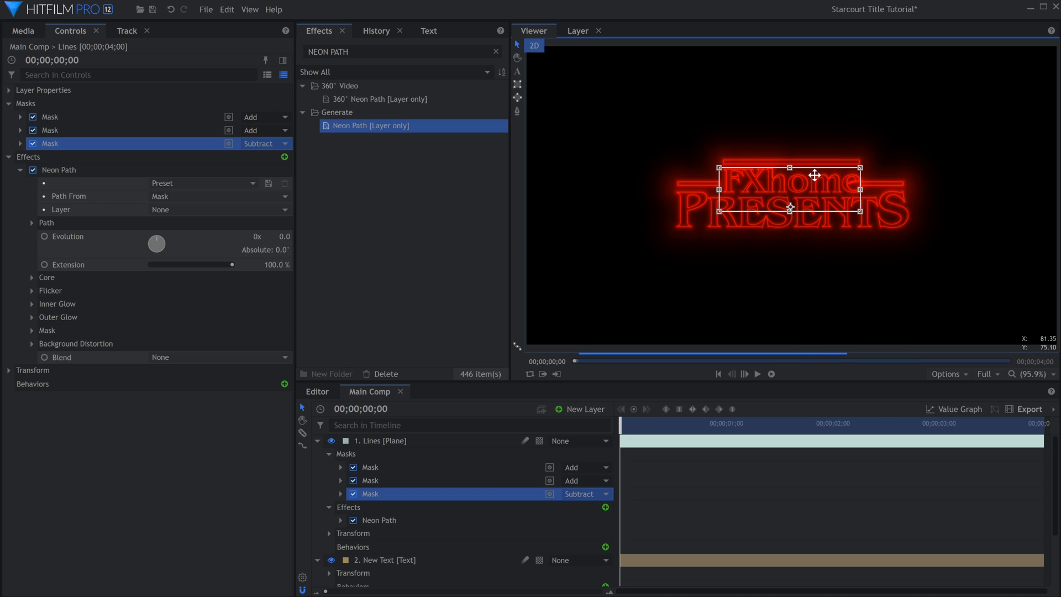
click(631, 202)
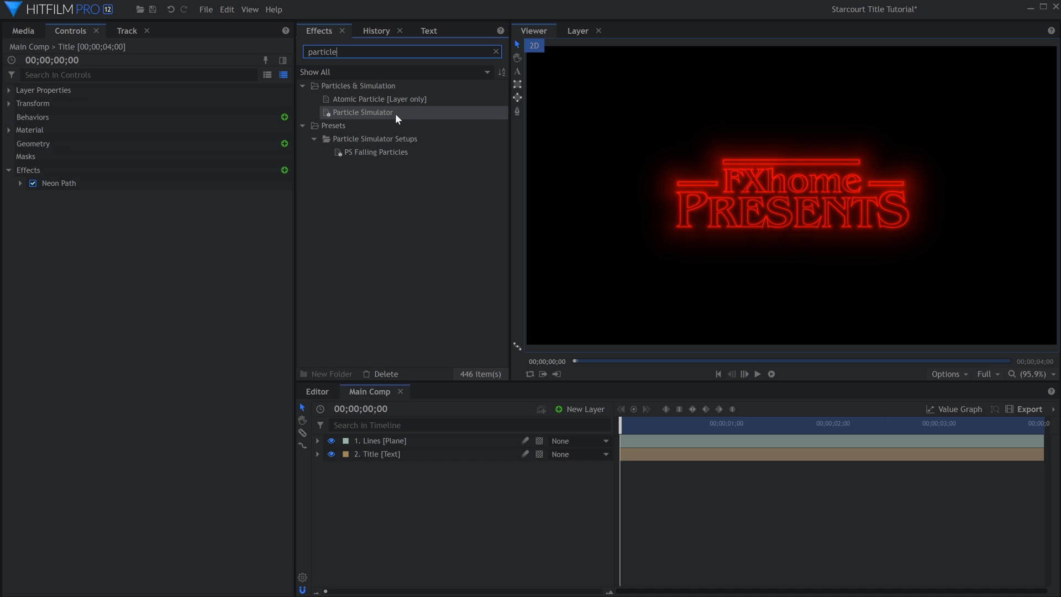
Add a Particle Simulator above the Lines layer in the Main Comp timeline.
drag(396, 114, 418, 300)
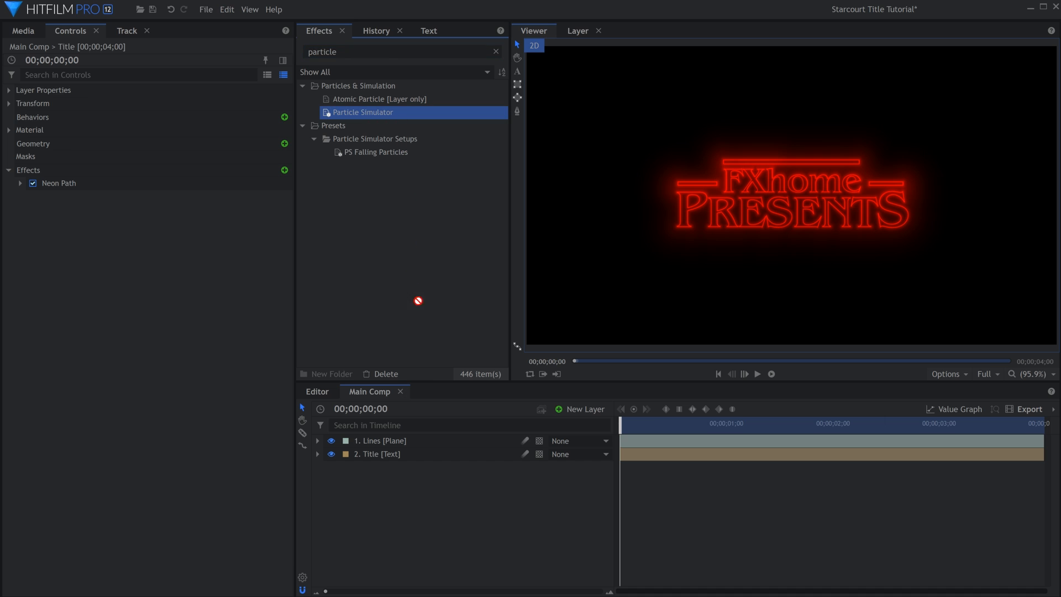
drag(465, 438, 462, 436)
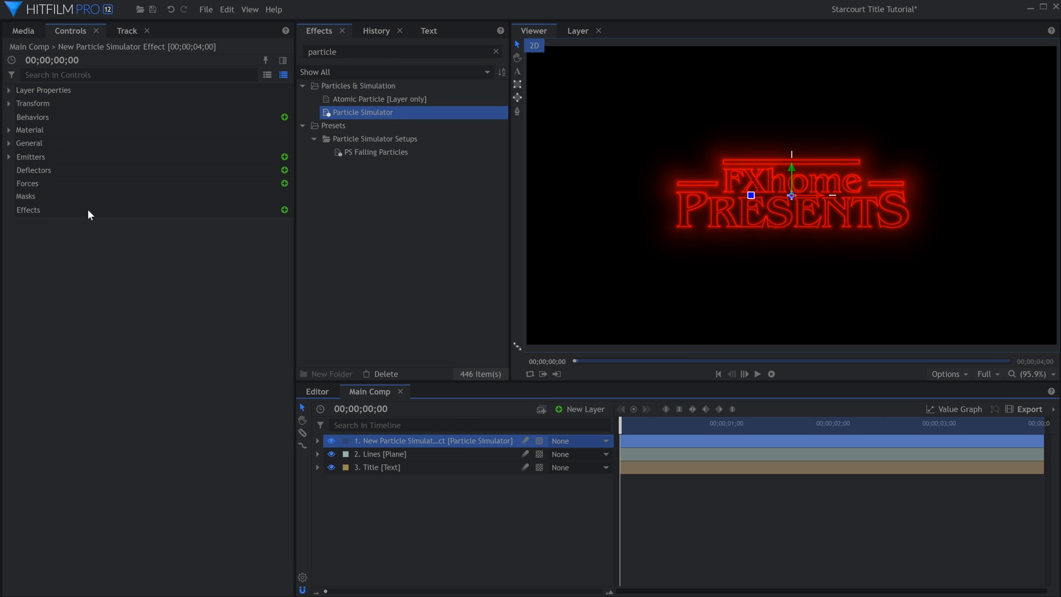
Set the particle simulator's emitter shape to Quad.
click(12, 157)
click(20, 170)
click(101, 184)
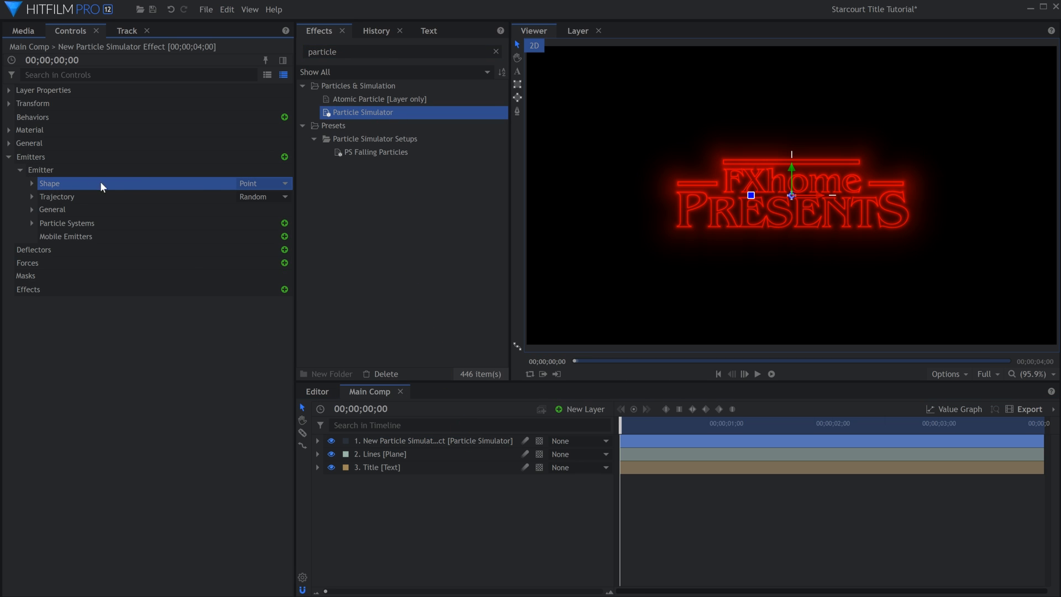
key(space)
click(268, 183)
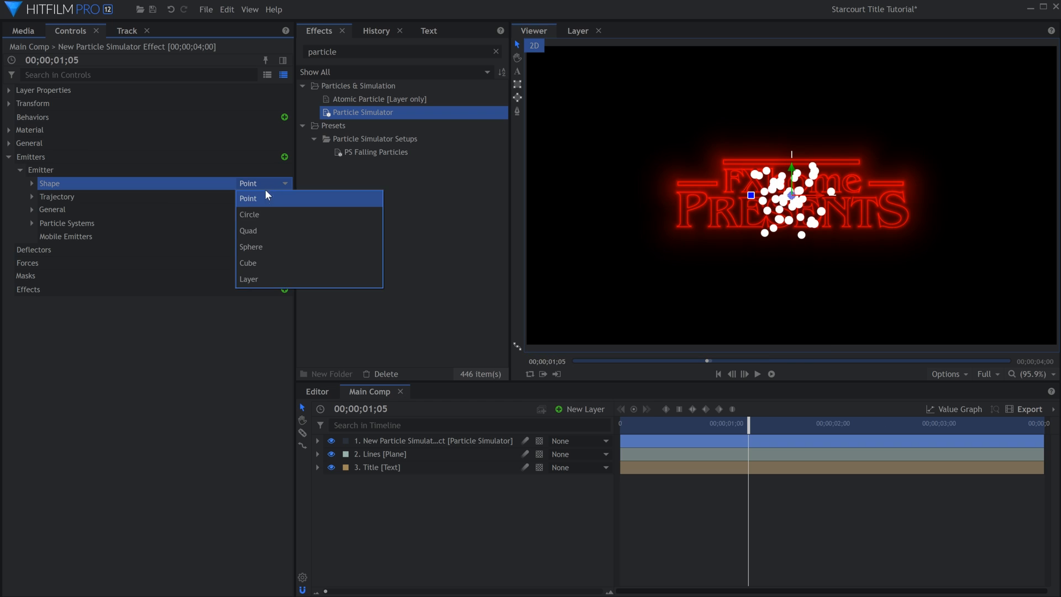
click(266, 230)
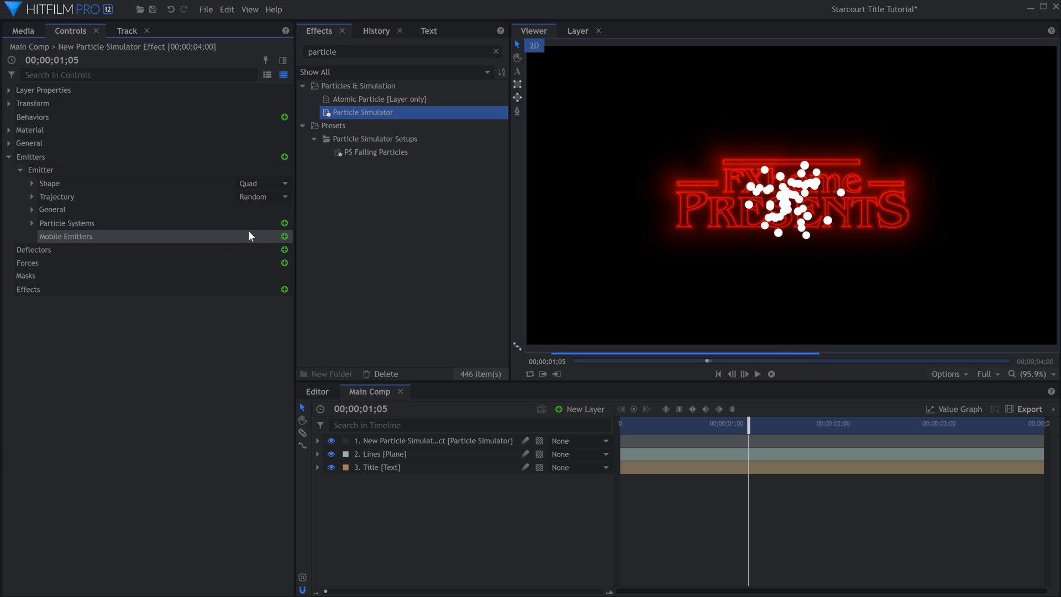
Set the quad emitter's width to 1920 px.
click(32, 183)
click(271, 332)
text(19)
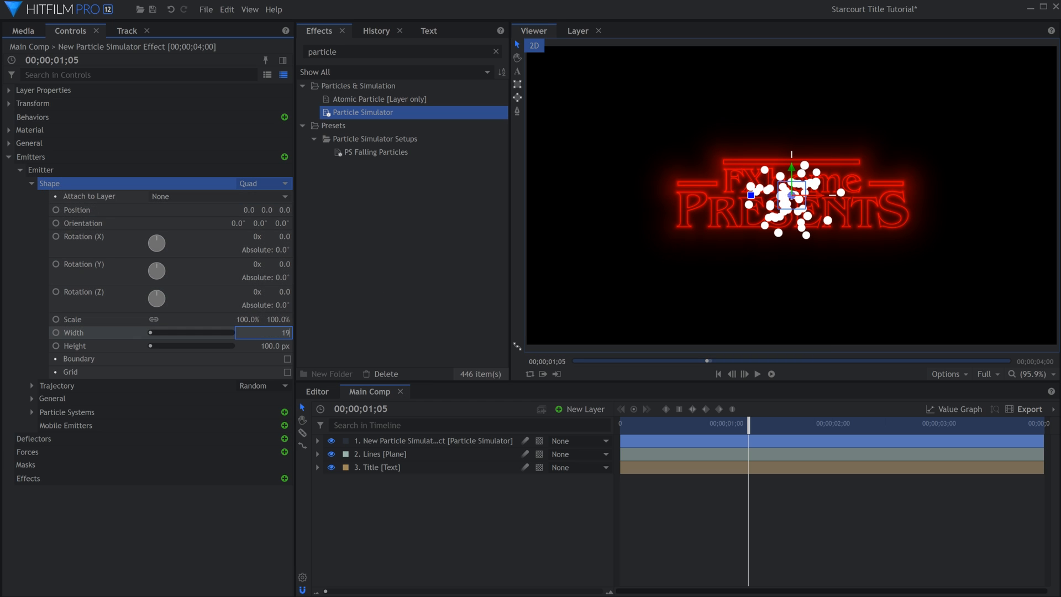
text(20)
key(Return)
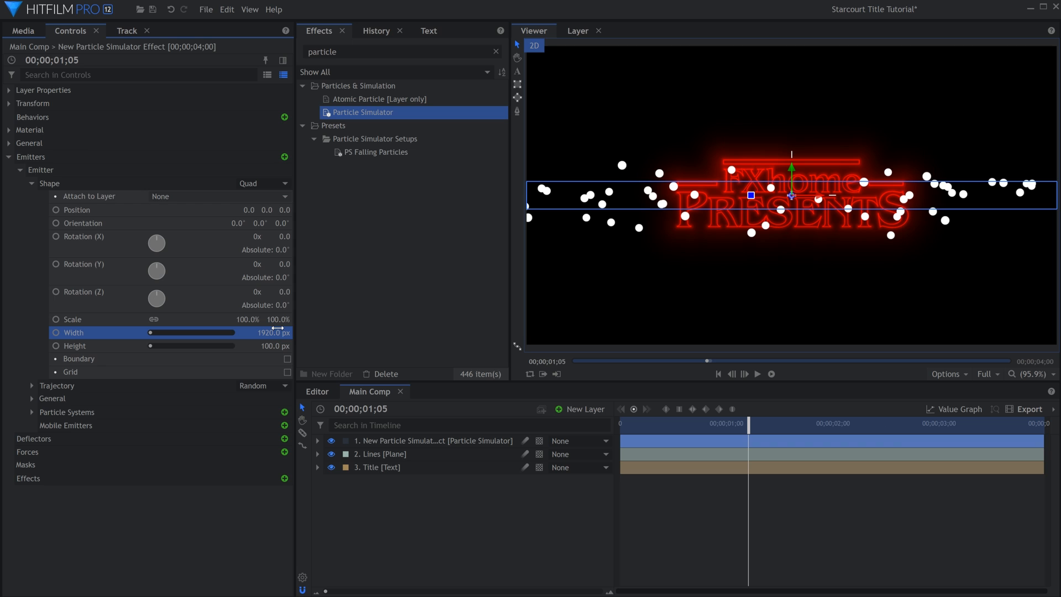
click(32, 184)
Set the emitter's trajectory to Cone, rotate it 90° about Z, and preview the particles from the start.
click(284, 198)
click(283, 210)
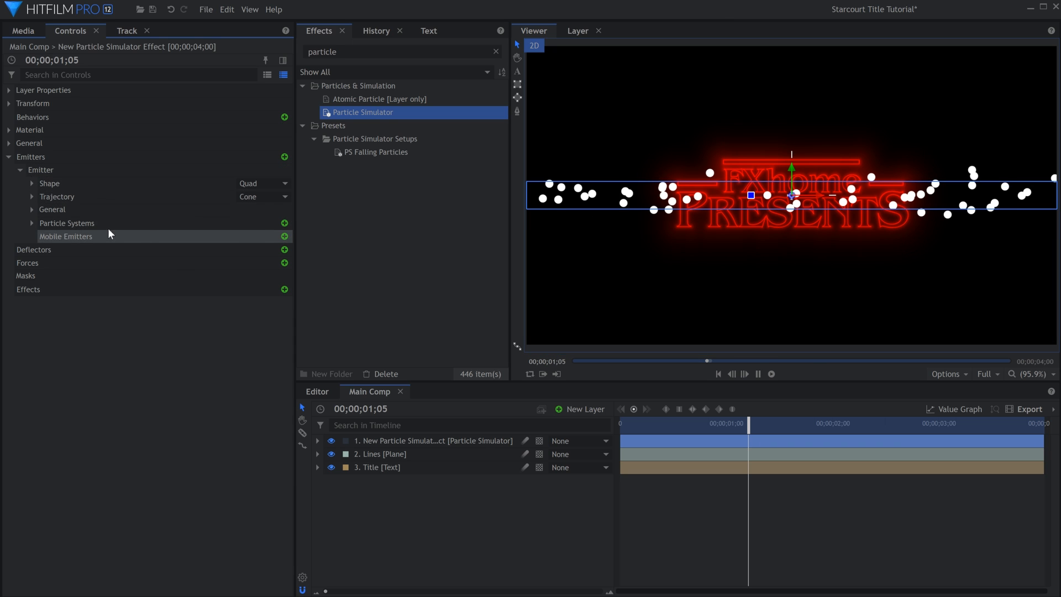
key(space)
click(32, 197)
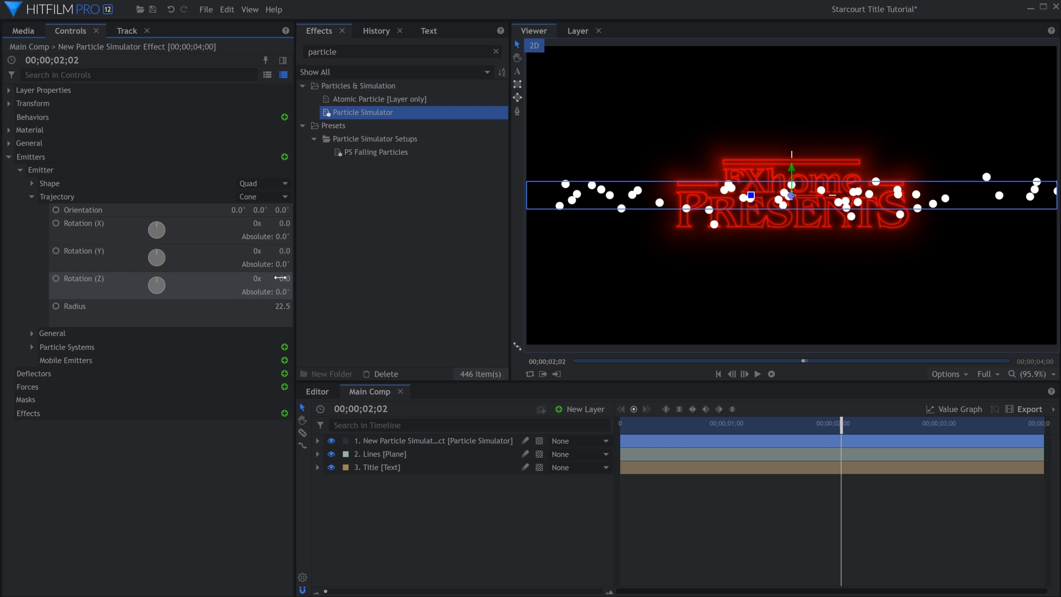
text(90)
key(Return)
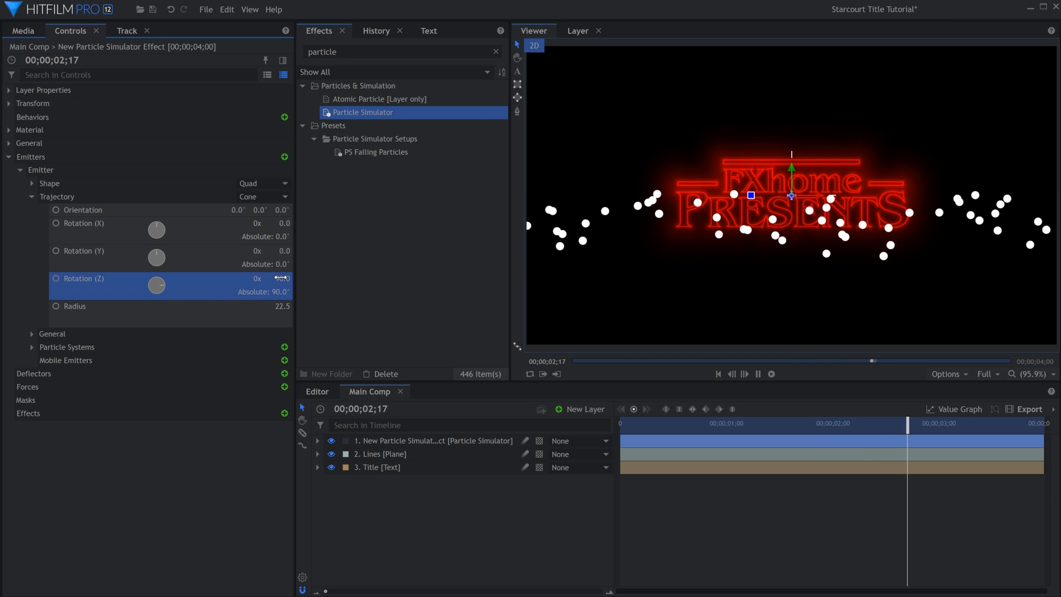
key(space)
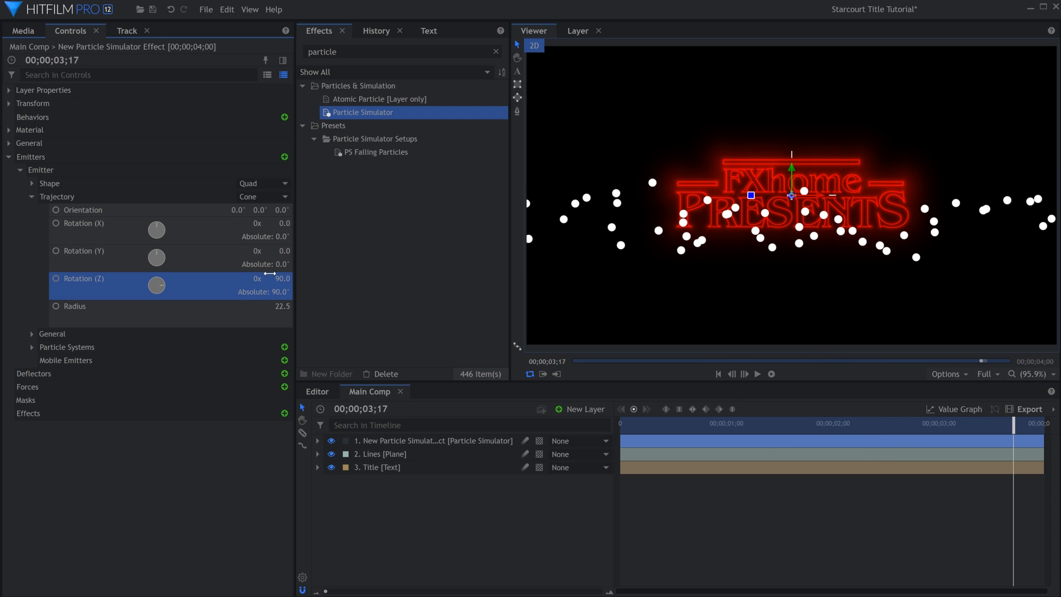
key(Home)
key(space)
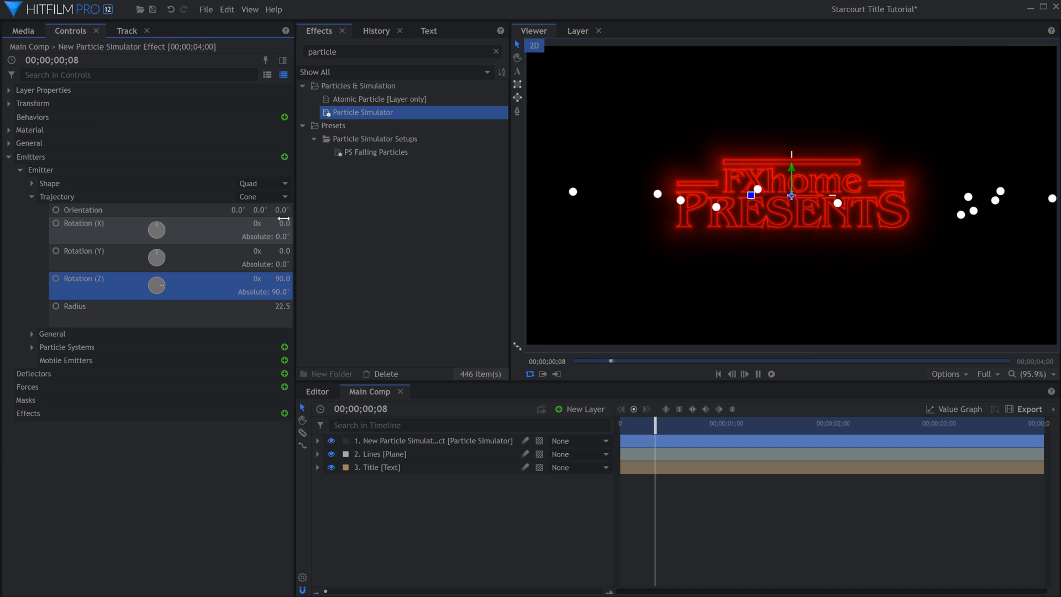
key(space)
Set the cone trajectory's X rotation to 30°.
drag(283, 219, 302, 219)
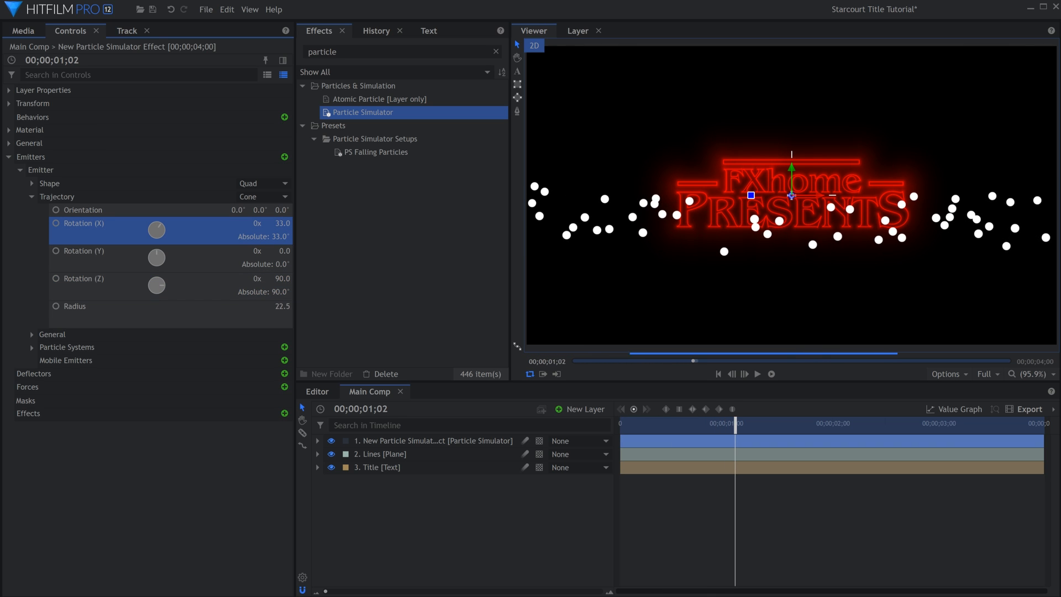
key(space)
key(space)
click(284, 221)
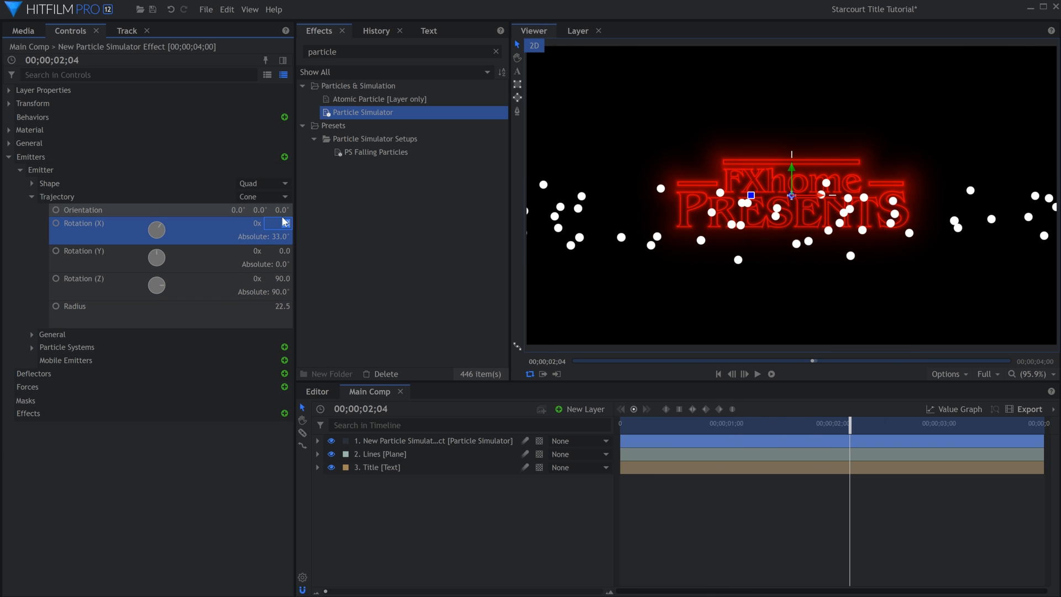
text(30)
key(Return)
Move the emitter shape straight up to just above the frame's upper edge and preview the particle motion.
click(84, 185)
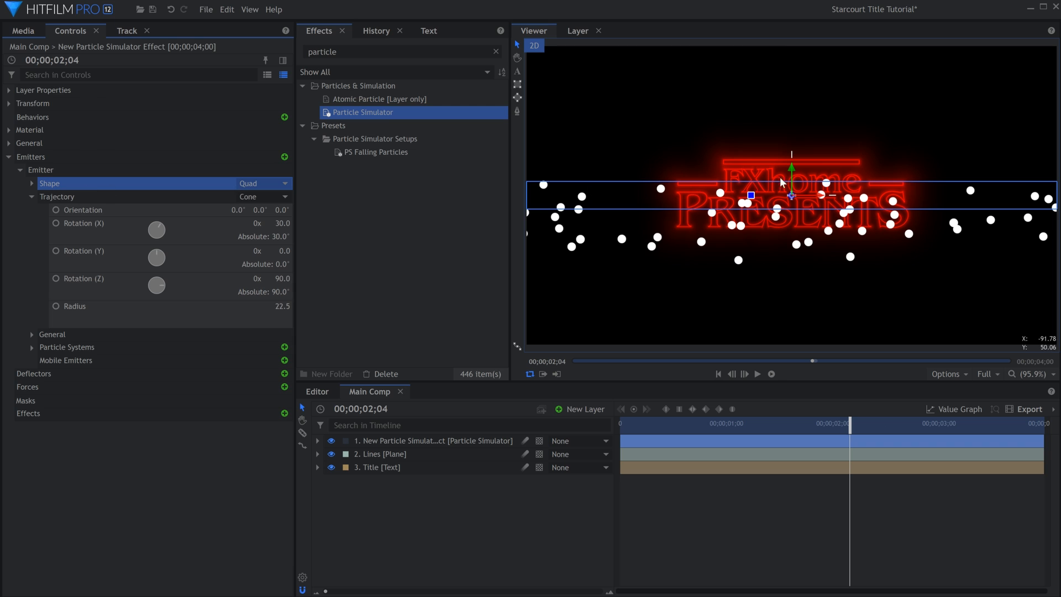
drag(791, 168, 793, 6)
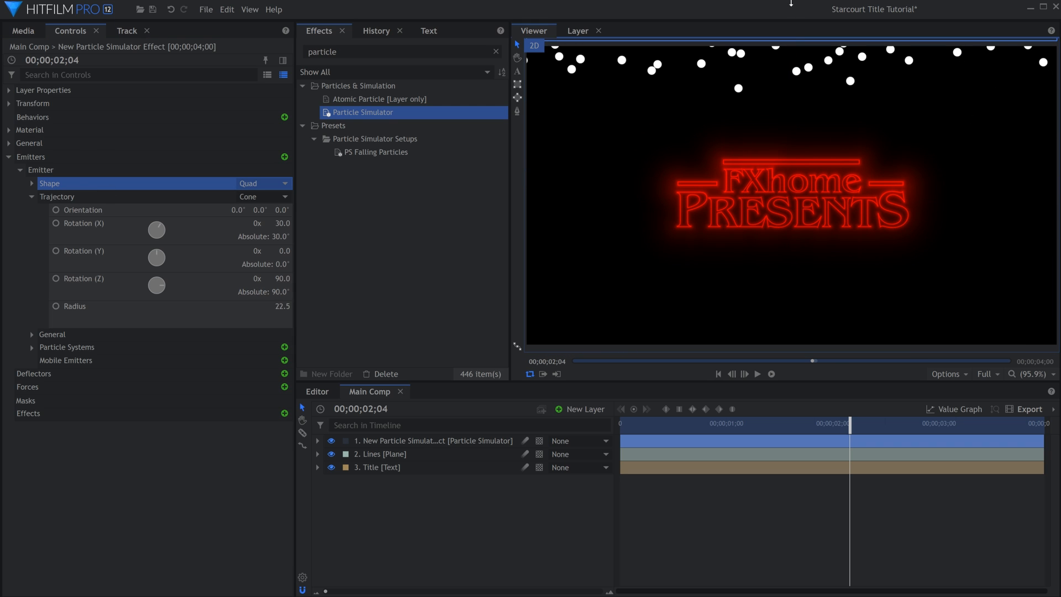
key(Home)
key(space)
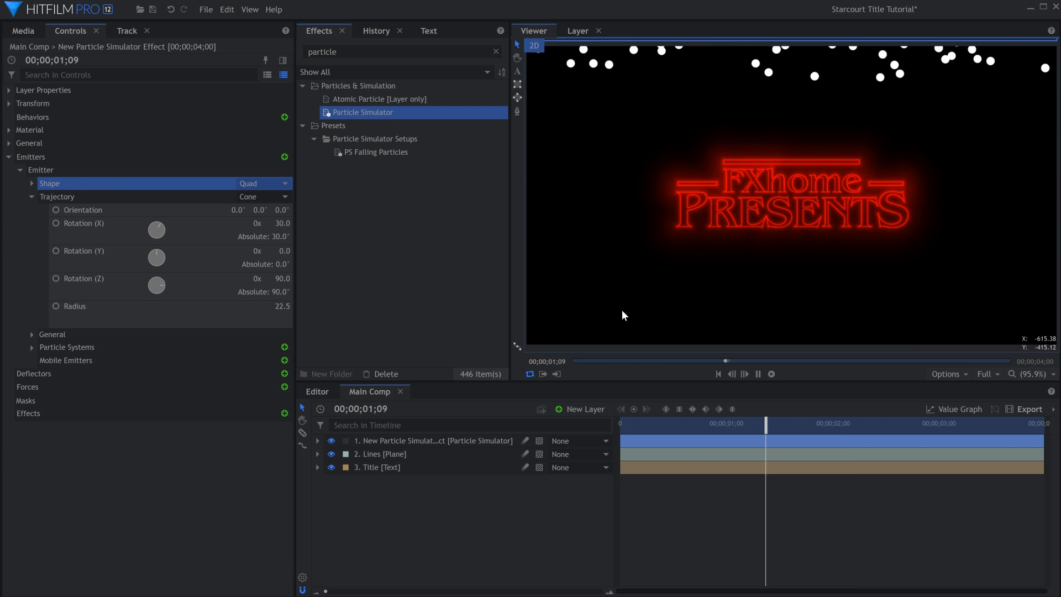
key(space)
click(22, 170)
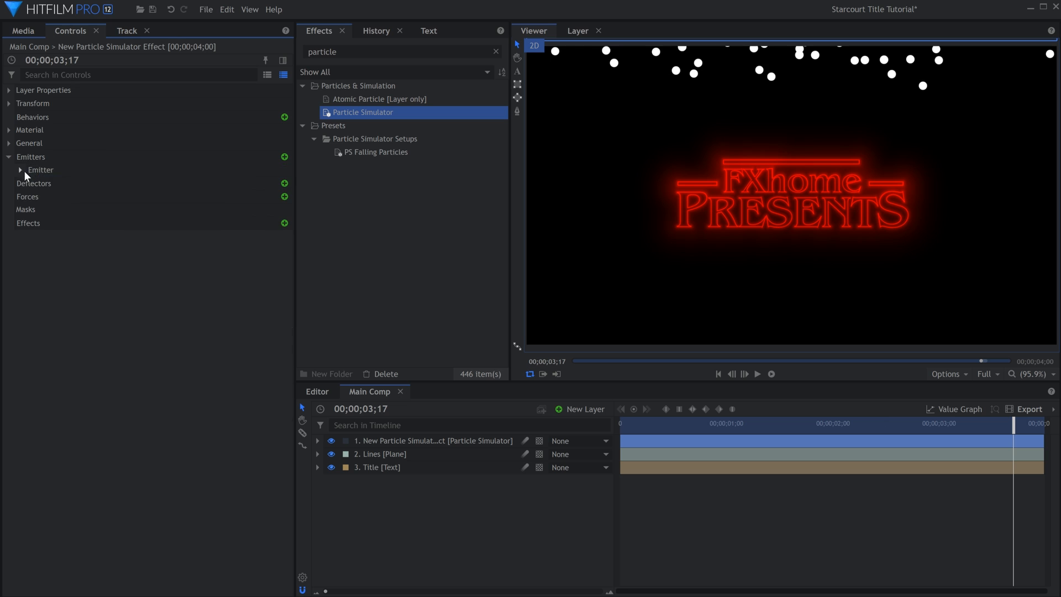
Find the simulator's Time Shift property and set it to -10 s with the playhead at the start.
key(ctrl+f)
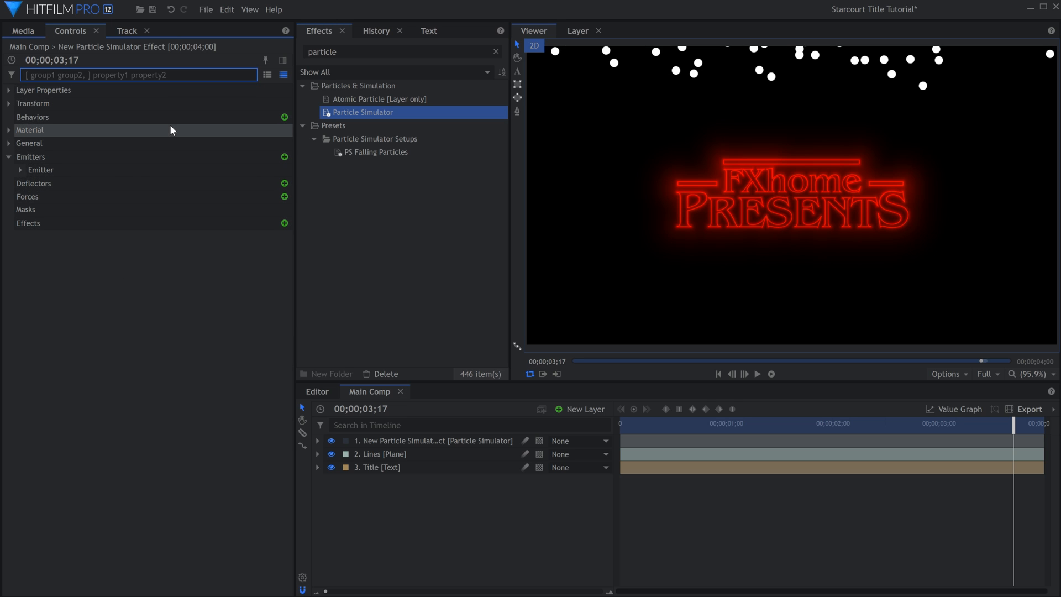
text(shift)
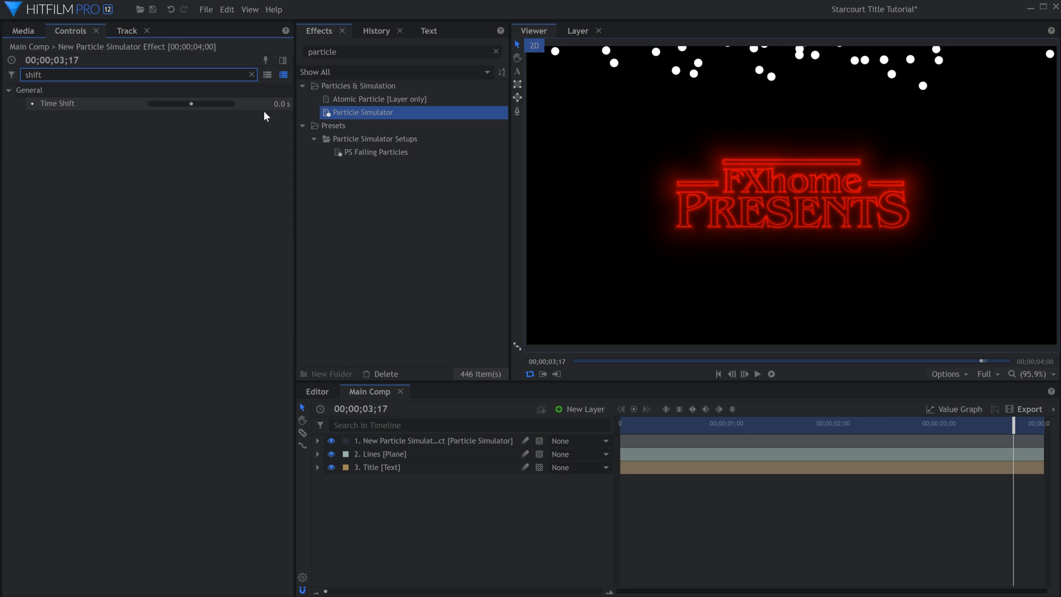
click(271, 127)
key(Home)
click(277, 107)
text(-10)
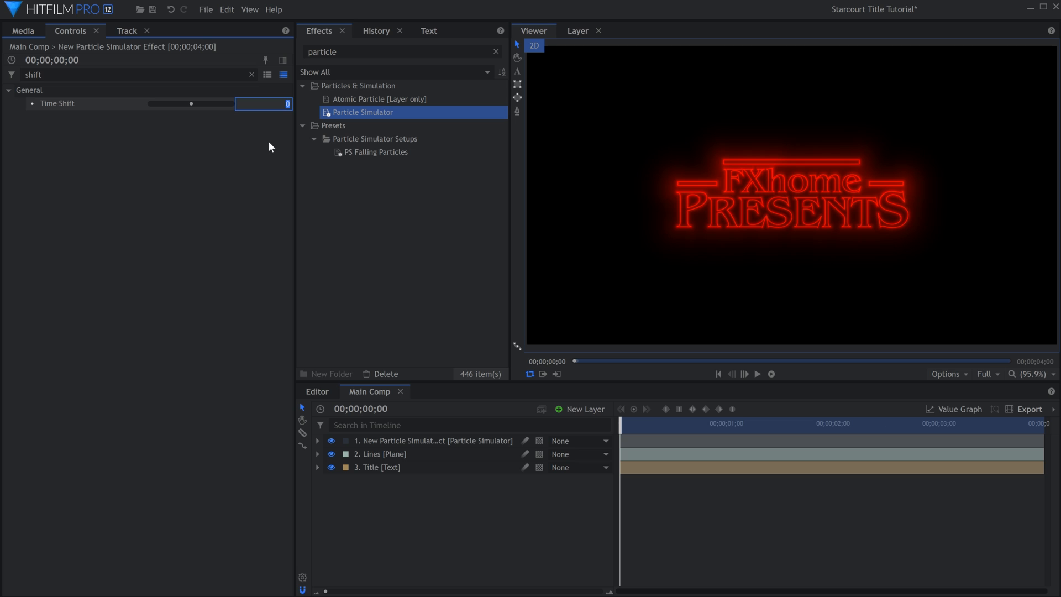
key(Return)
click(271, 147)
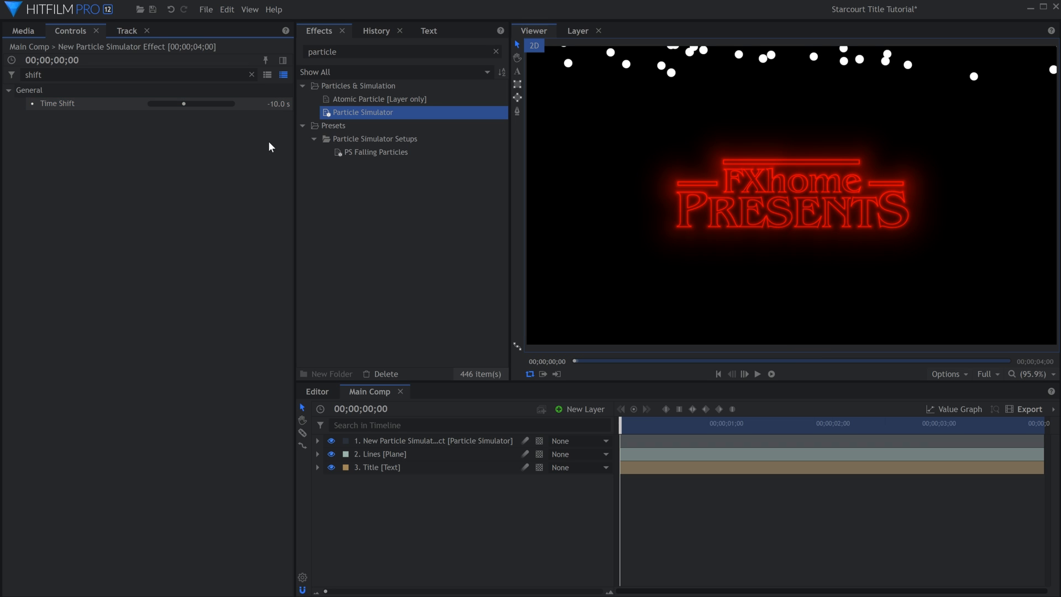
Find the particle system's Life property and set it to 10 s.
key(ctrl+f)
text(life)
click(281, 157)
text(10)
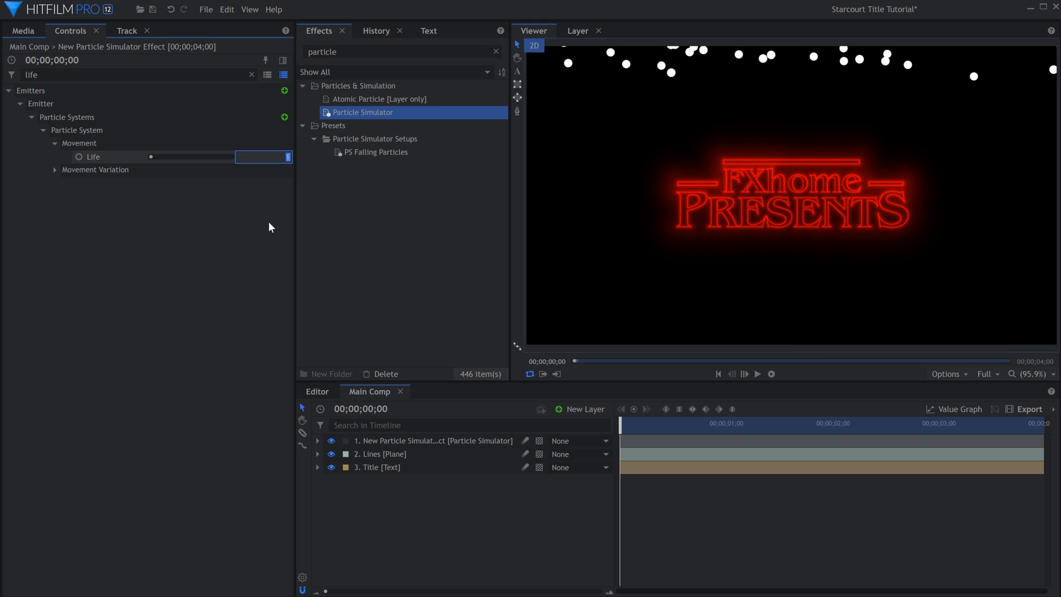
key(Return)
click(269, 222)
key(space)
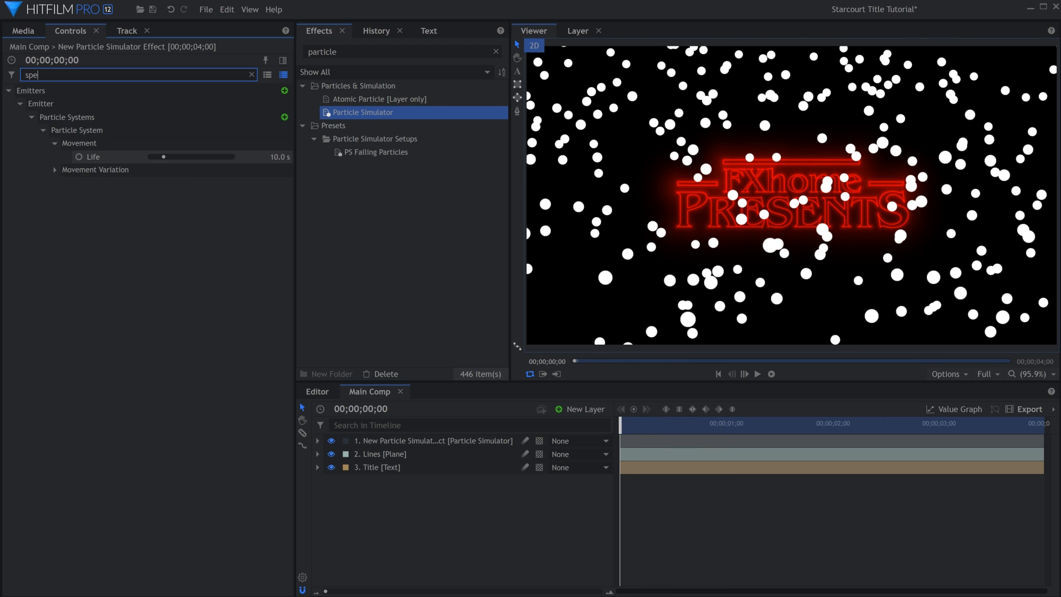
Set the particle system's movement Speed to 150 and preview the result.
click(272, 157)
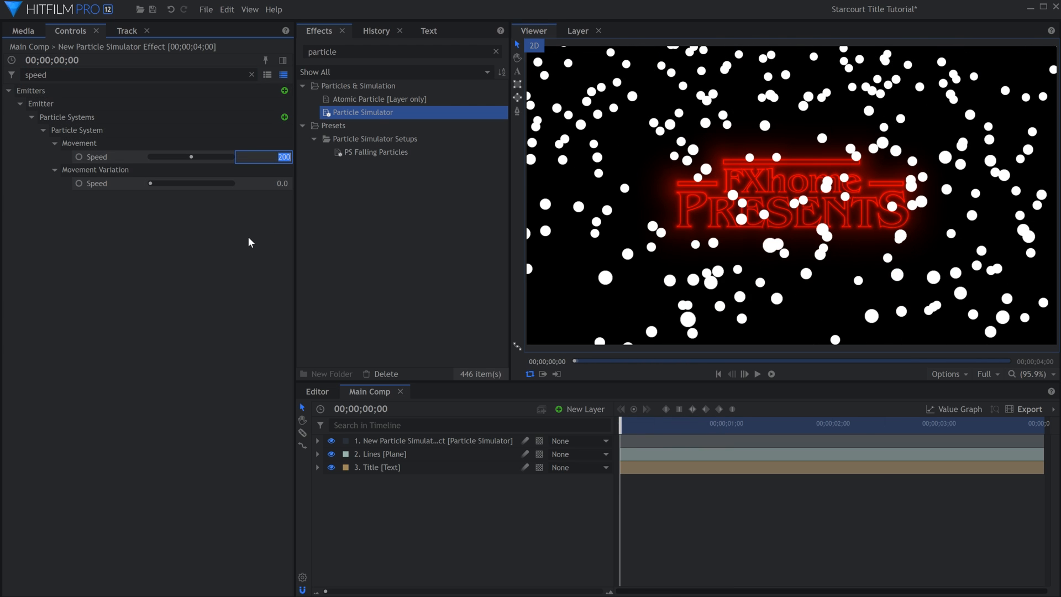
text(150)
key(Return)
key(space)
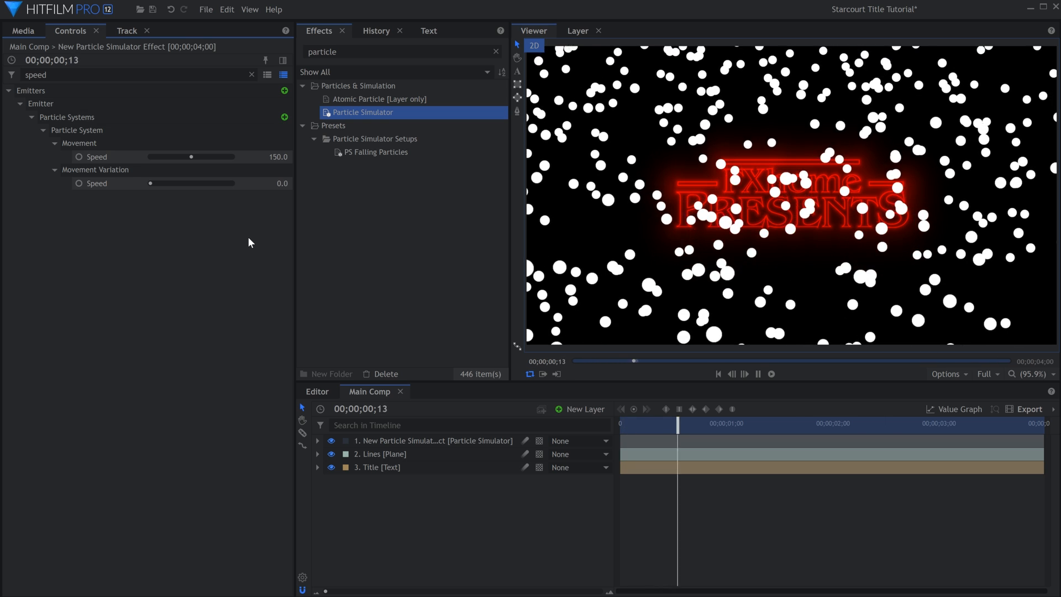
Filter the properties for "per second", set Particles Per Second to 2, and preview the result.
text(s)
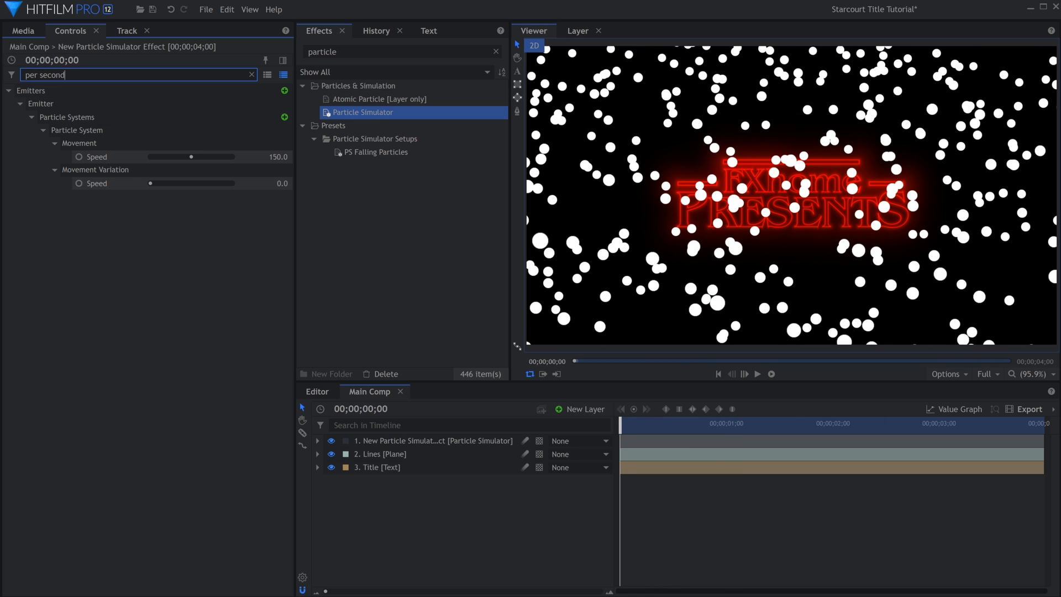
text(econd)
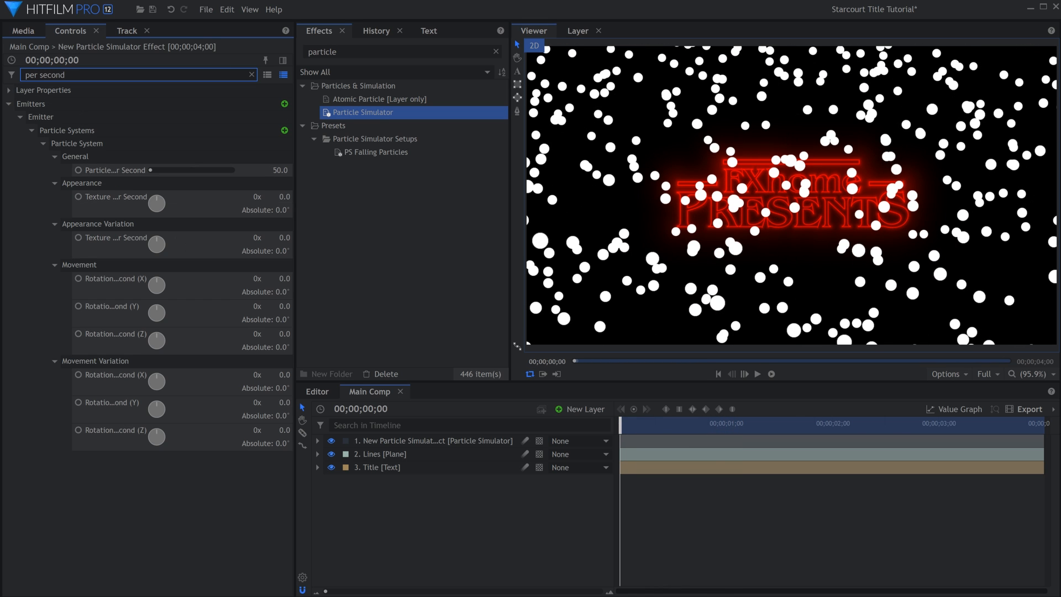
click(271, 169)
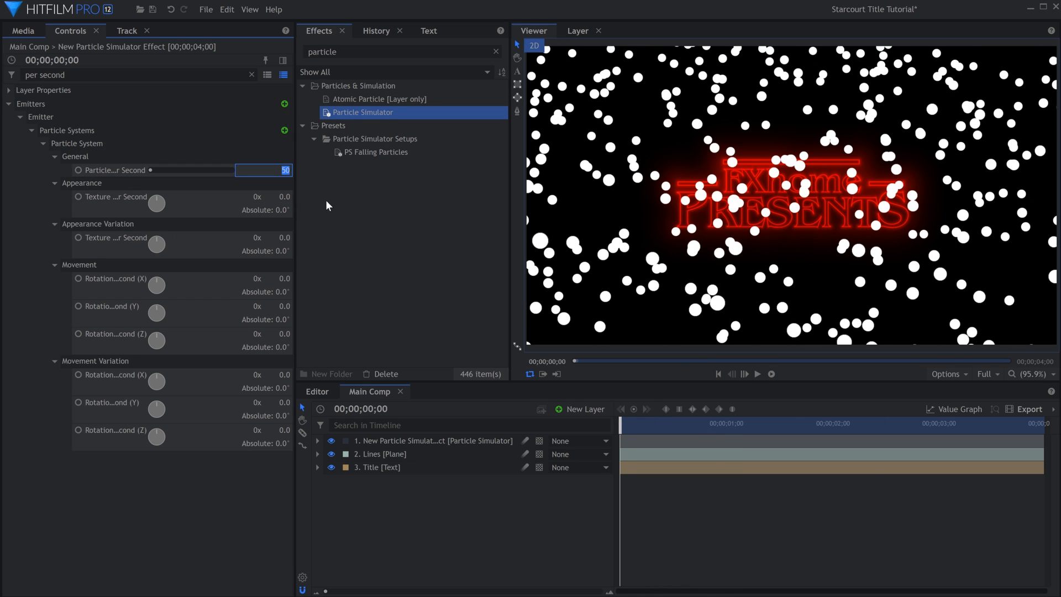
text(2)
key(Return)
key(space)
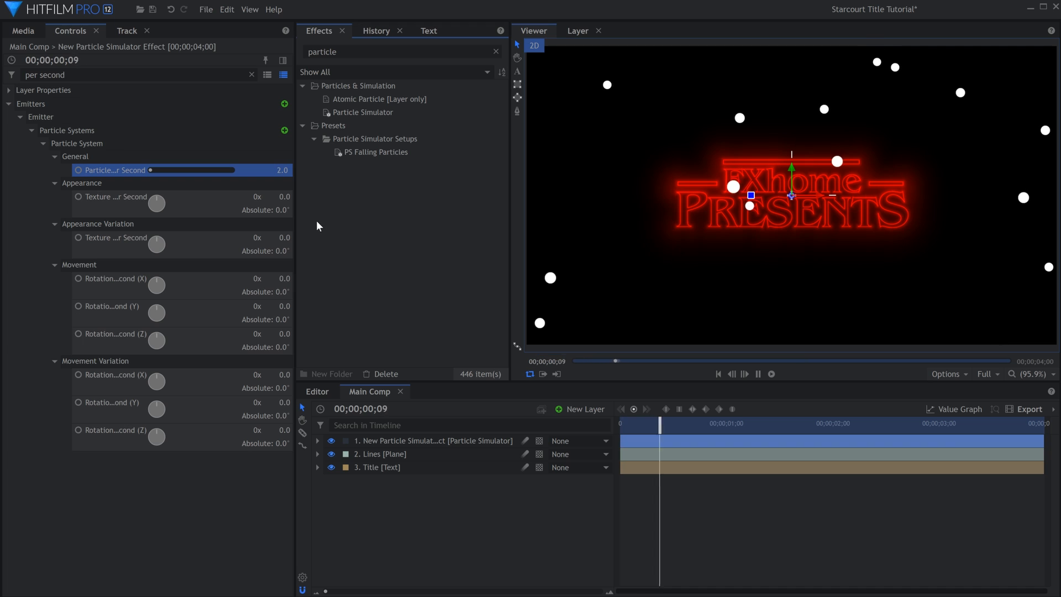
Find the particle system's movement Scale property and set it to 20%.
text(scale)
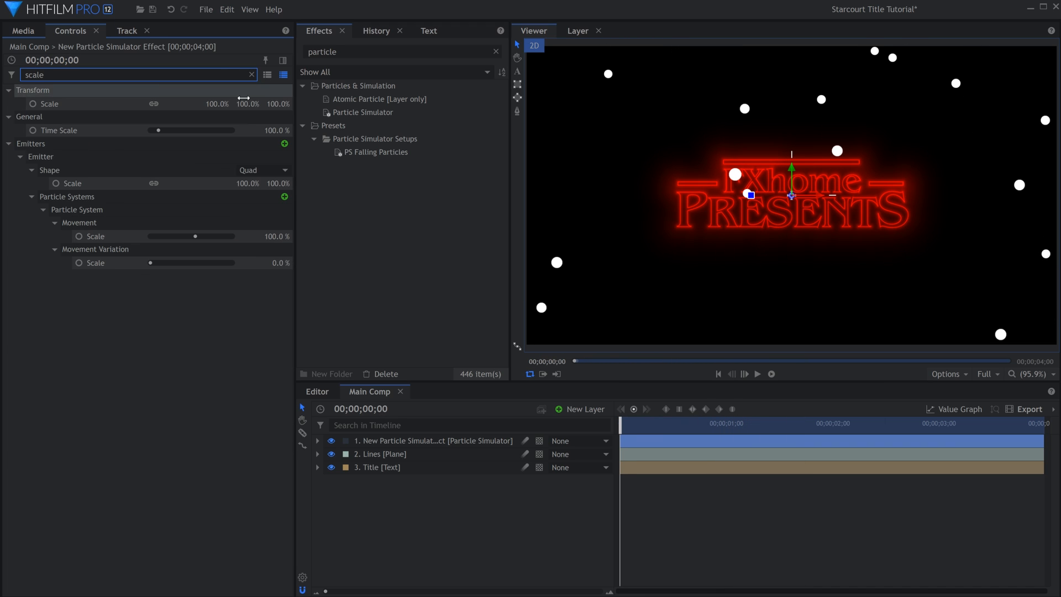
click(276, 236)
text(20)
key(Return)
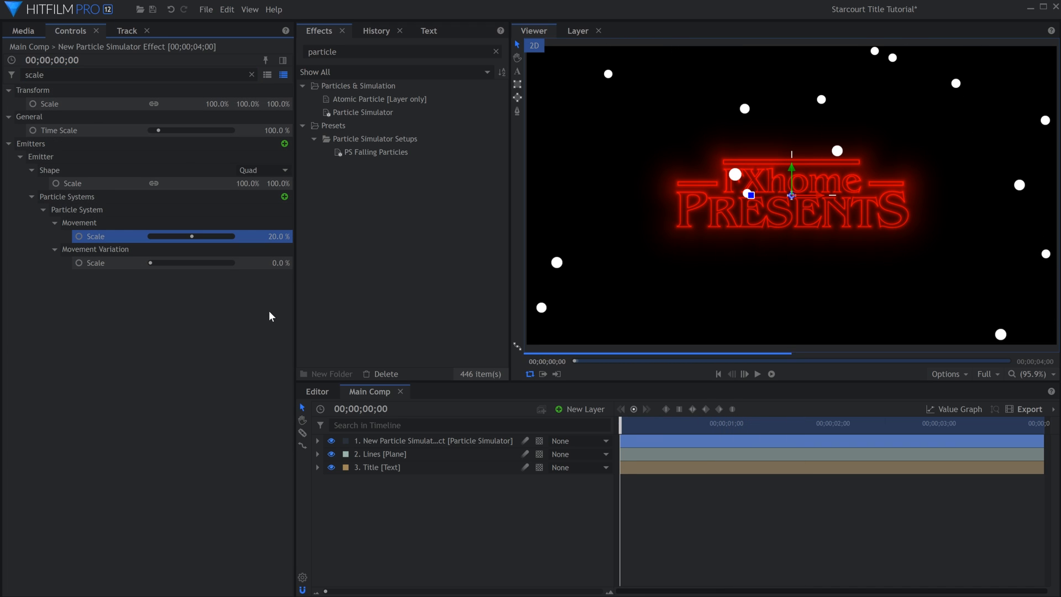
click(269, 312)
Set the particle appearance color to pure red (#ff0000).
text(color)
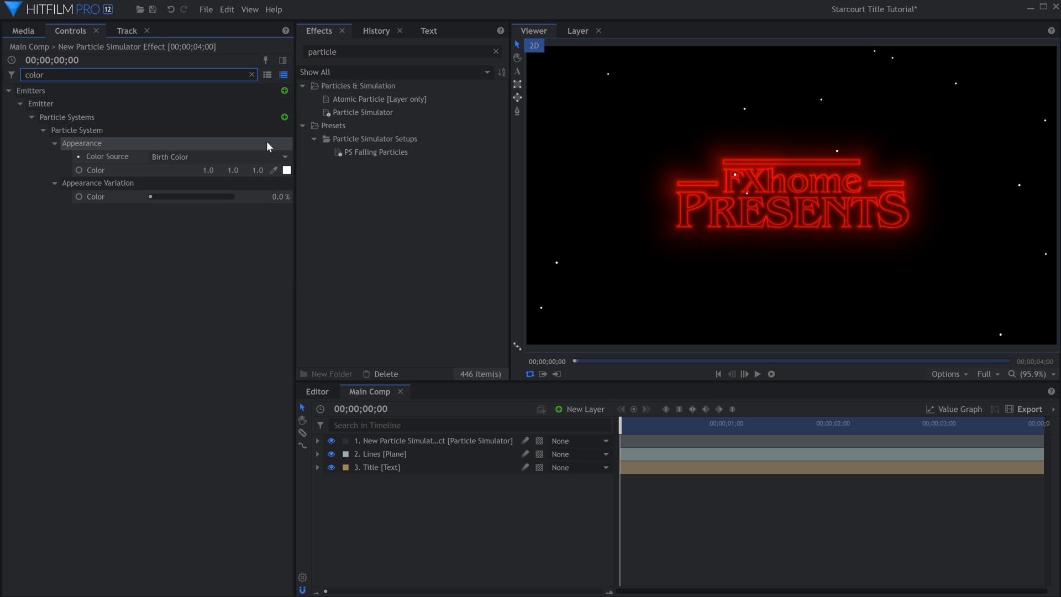
click(286, 170)
drag(621, 204, 649, 192)
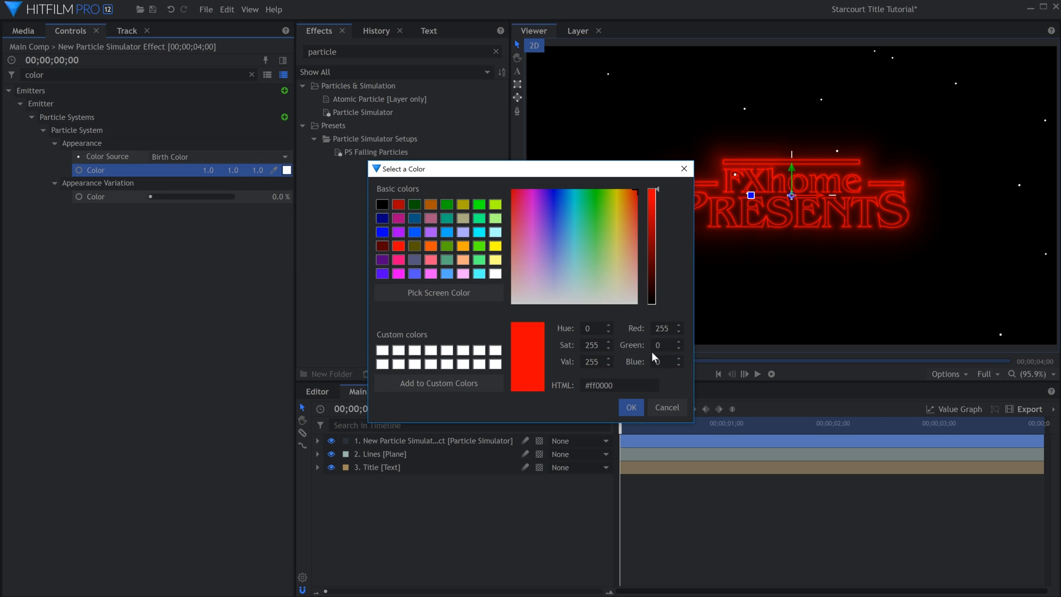
click(631, 408)
Find the cone trajectory's Radius property and set it to 10.
text(radius)
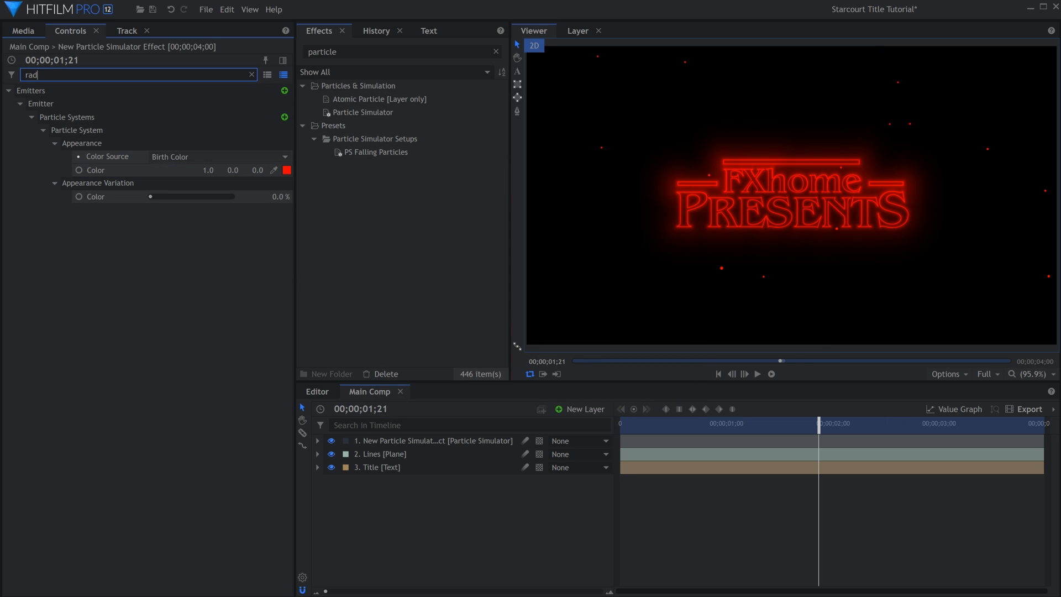
click(286, 133)
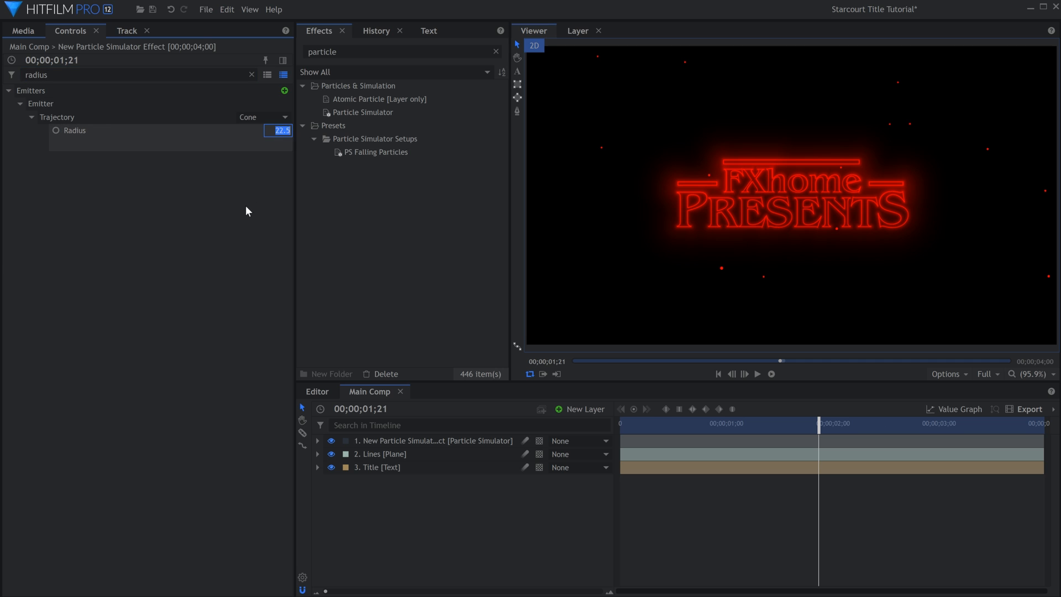
text(10)
key(Return)
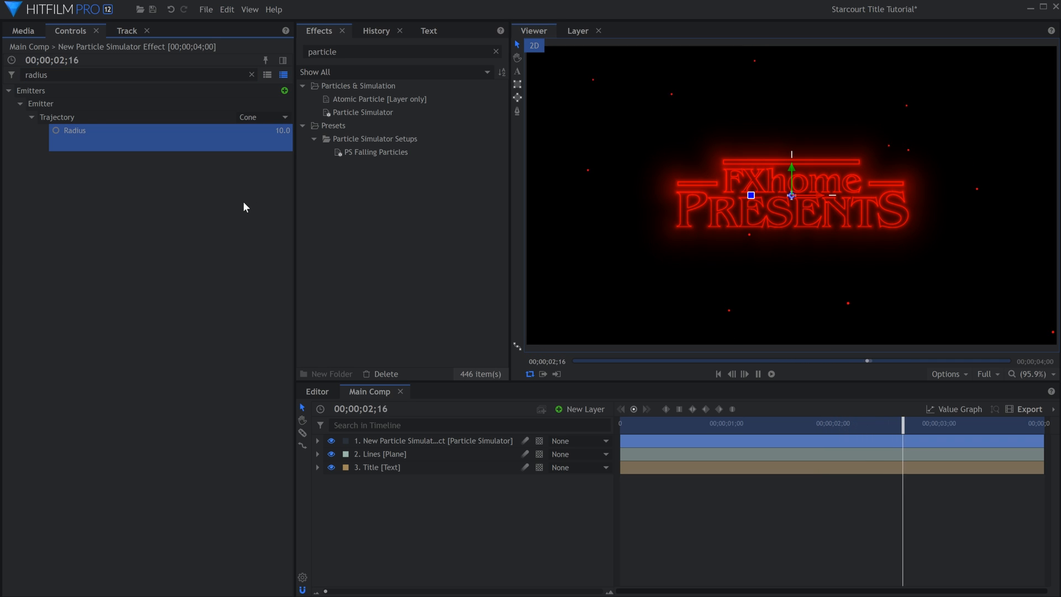
Find the particle system's billboard and alignment properties, then disable Billboard and enable Align to Motion.
text(billboard align)
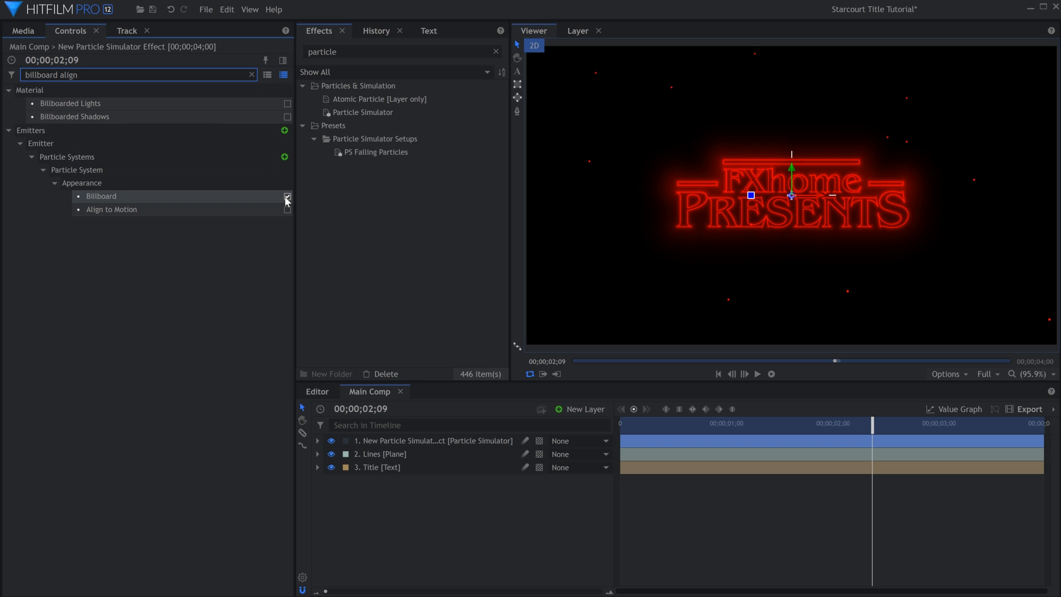
click(287, 196)
click(287, 209)
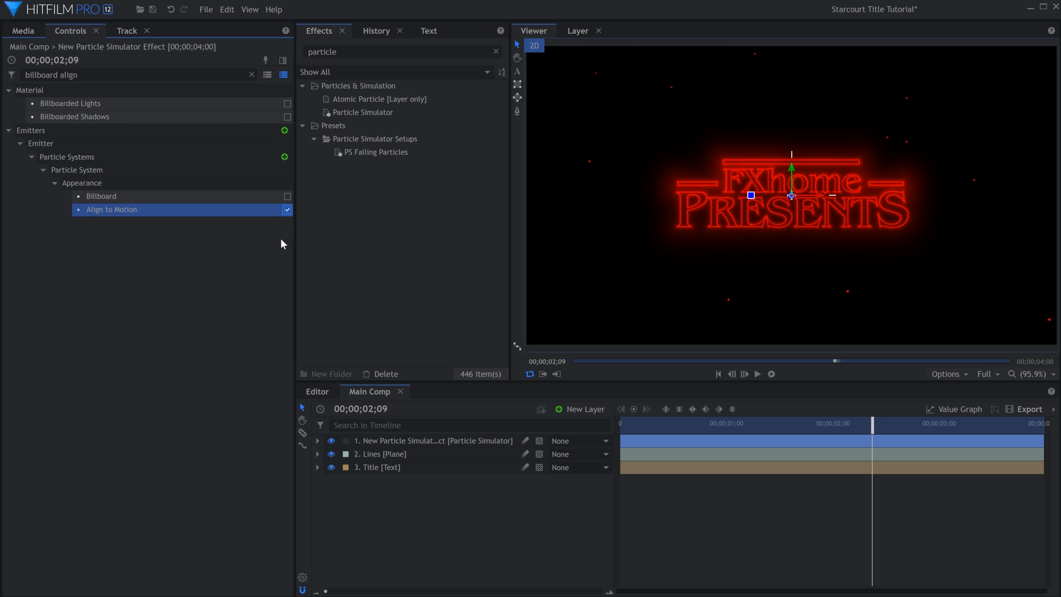
Add a Glow effect to the particle simulator layer with intensity 1.0, threshold 3.0% and radius 10.2 px.
key(Home)
drag(354, 52, 270, 58)
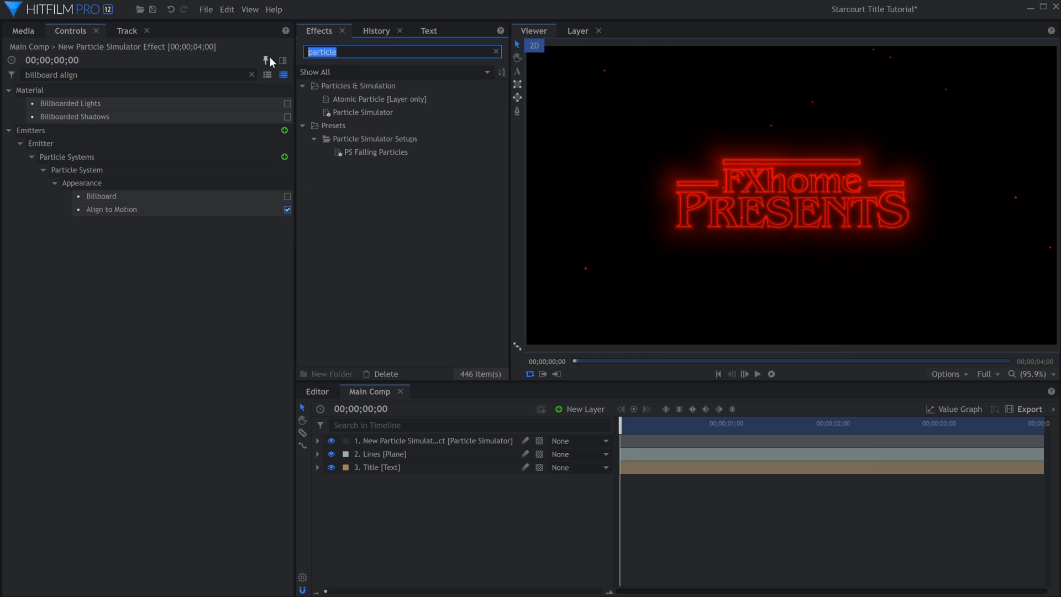
text(glow)
click(251, 74)
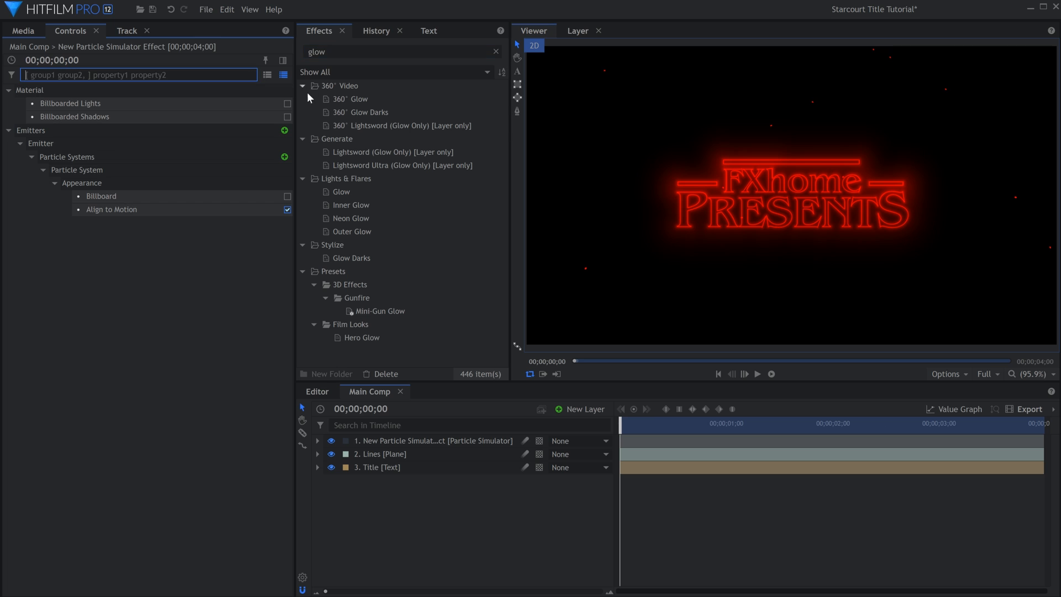
drag(349, 191, 40, 221)
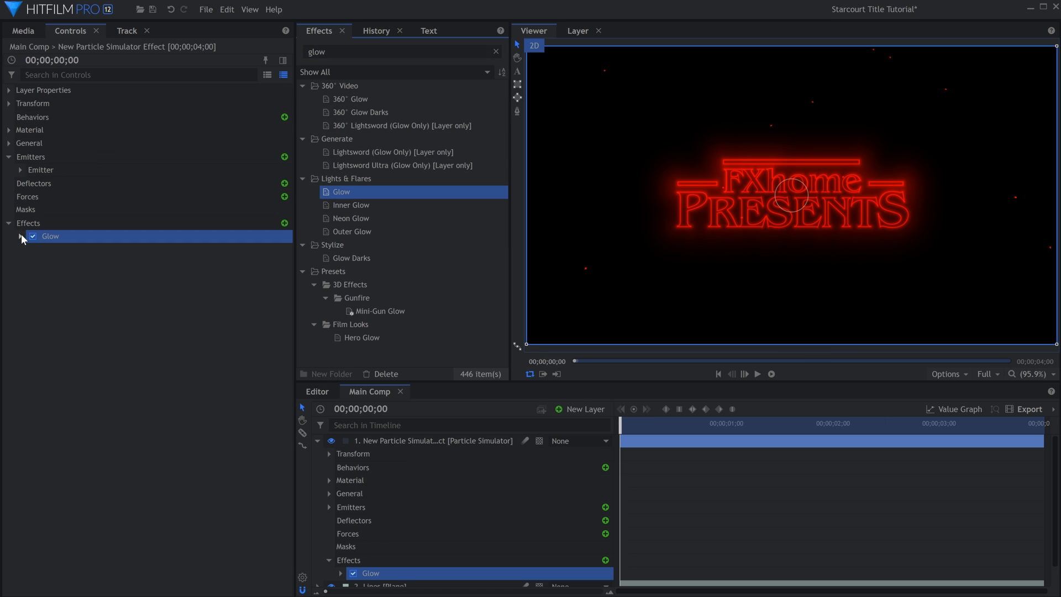
drag(183, 276, 146, 288)
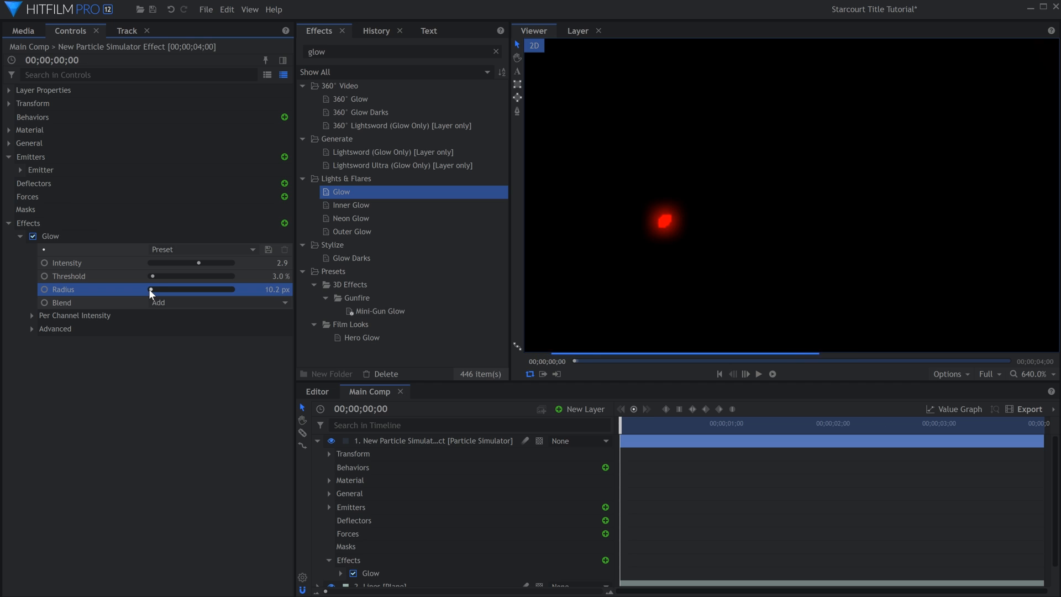
drag(199, 263, 165, 264)
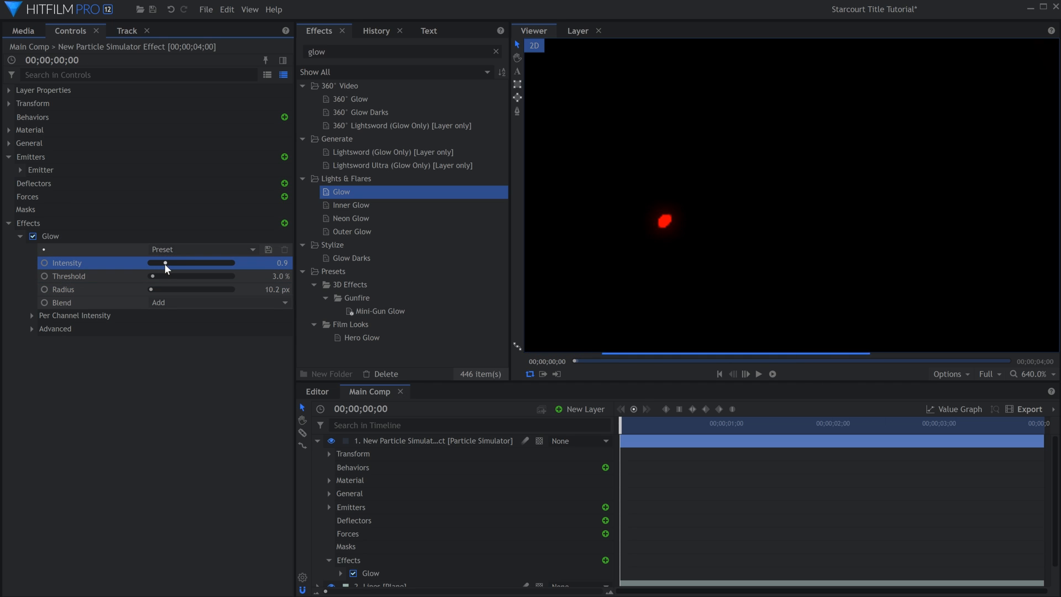
Duplicate the particle layer's Glow effect and set the copy's radius to 51.2 px and intensity to 3.1.
click(21, 237)
click(46, 237)
key(ctrl+d)
click(21, 250)
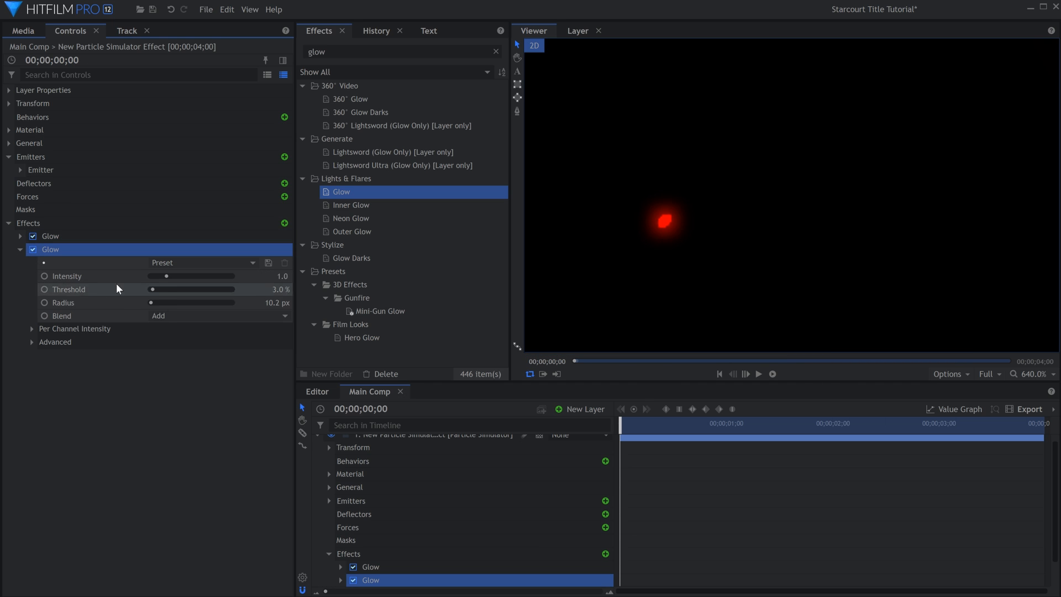
drag(155, 305, 200, 277)
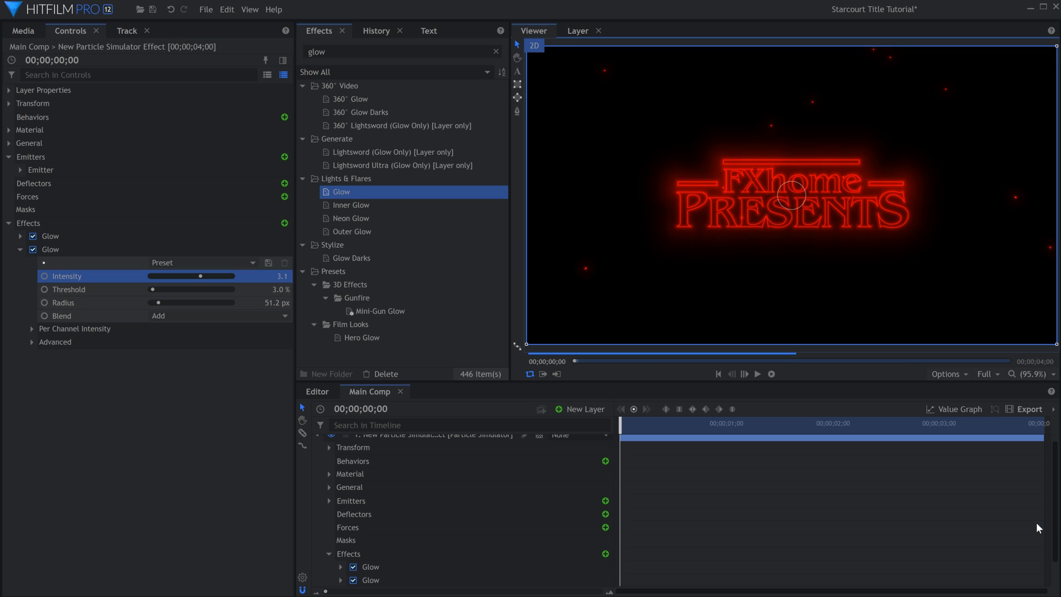
Play back the composition to preview the glowing red particles.
click(725, 489)
key(space)
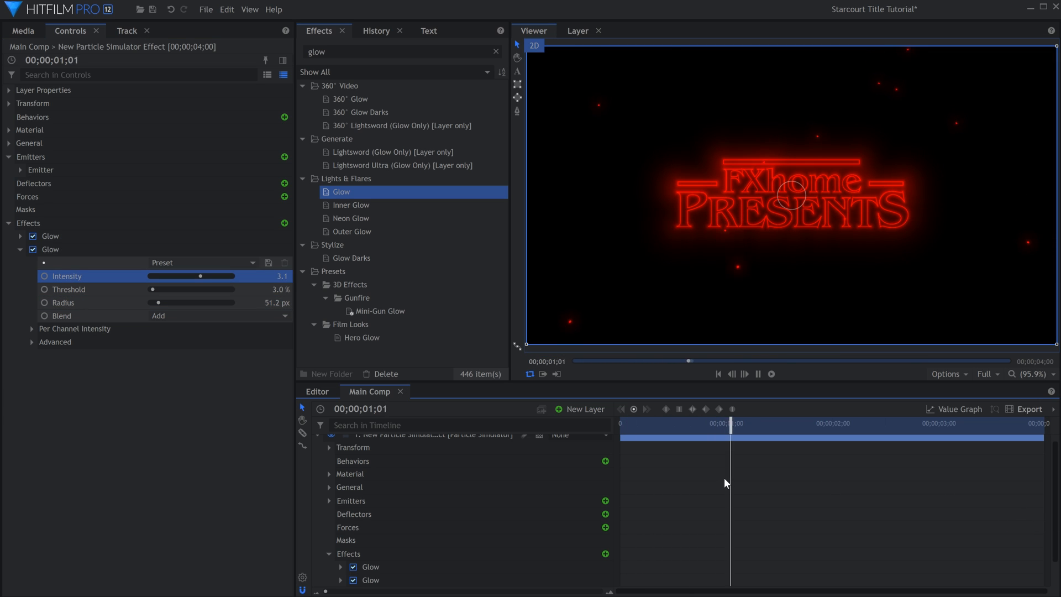
key(space)
Collapse the particle simulator layer and rename it "Red Dots".
scroll(376, 445, up, 1)
click(318, 442)
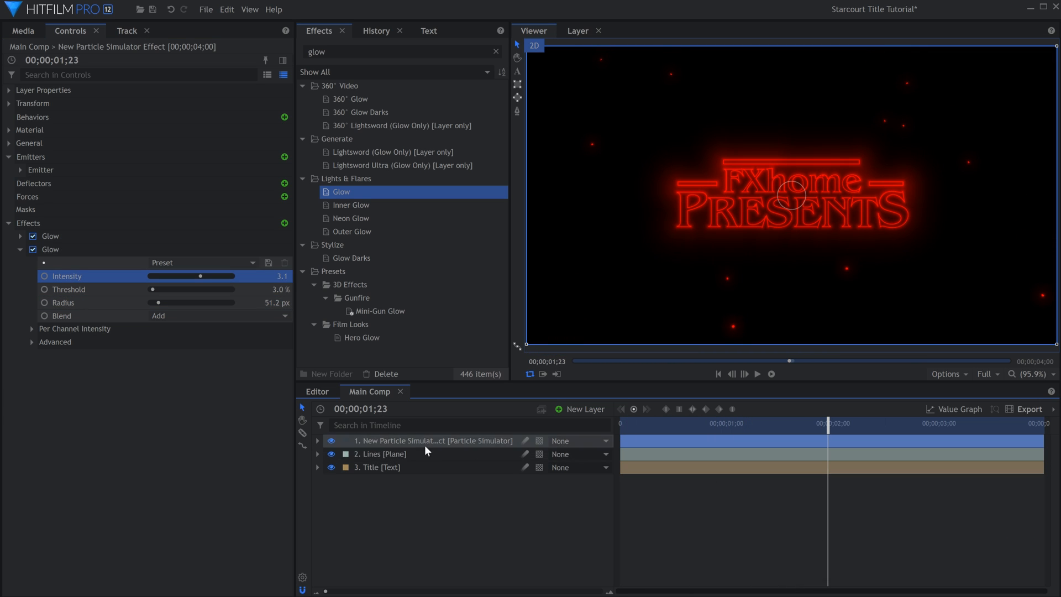
click(424, 443)
key(F2)
text(Red Dots)
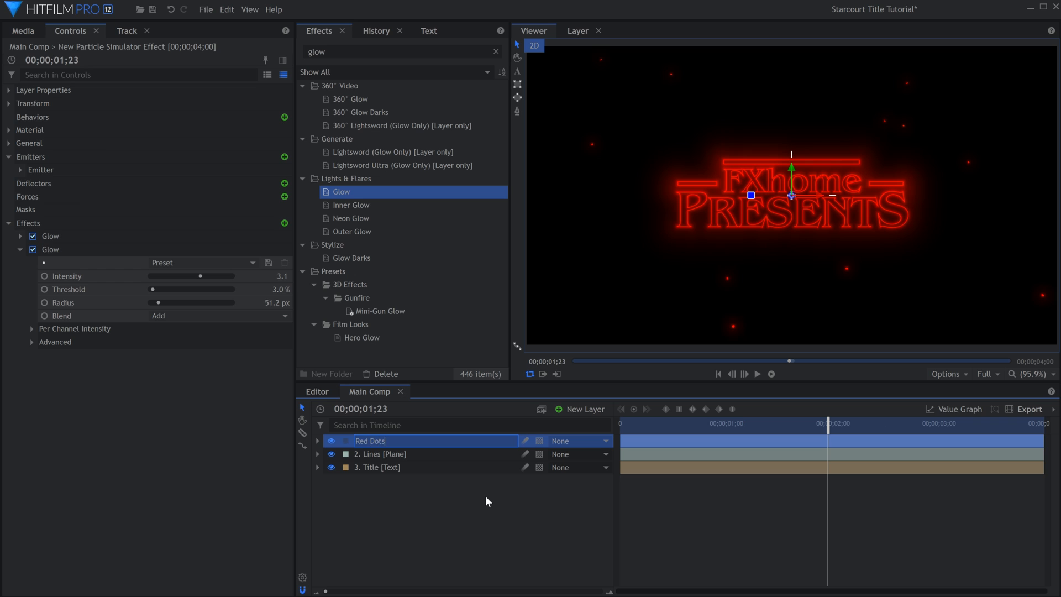
key(Return)
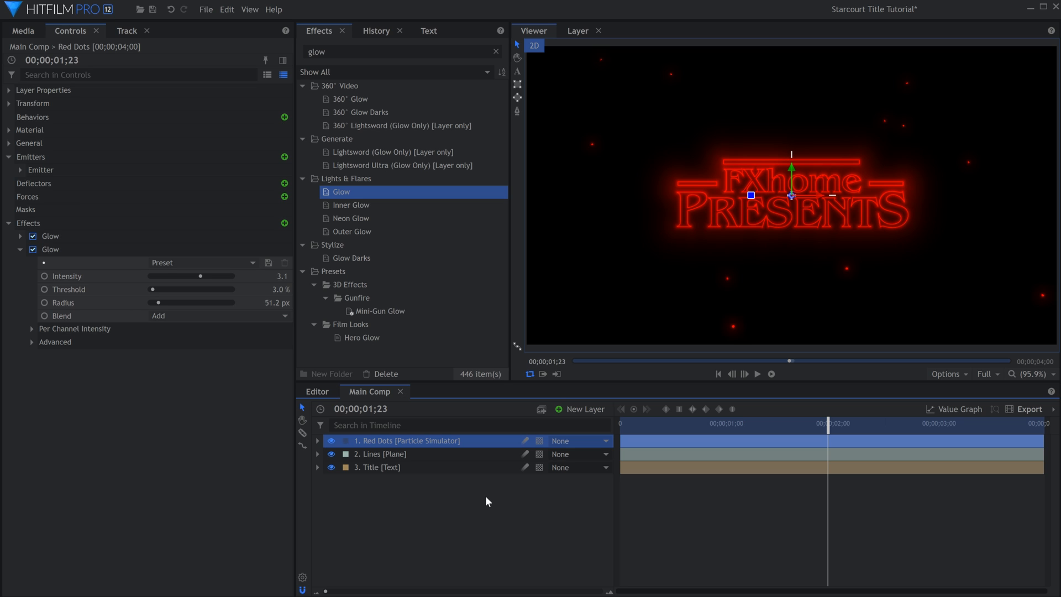
Duplicate the Red Dots layer and rename the copy "Blue Dots".
right_click(470, 438)
click(530, 249)
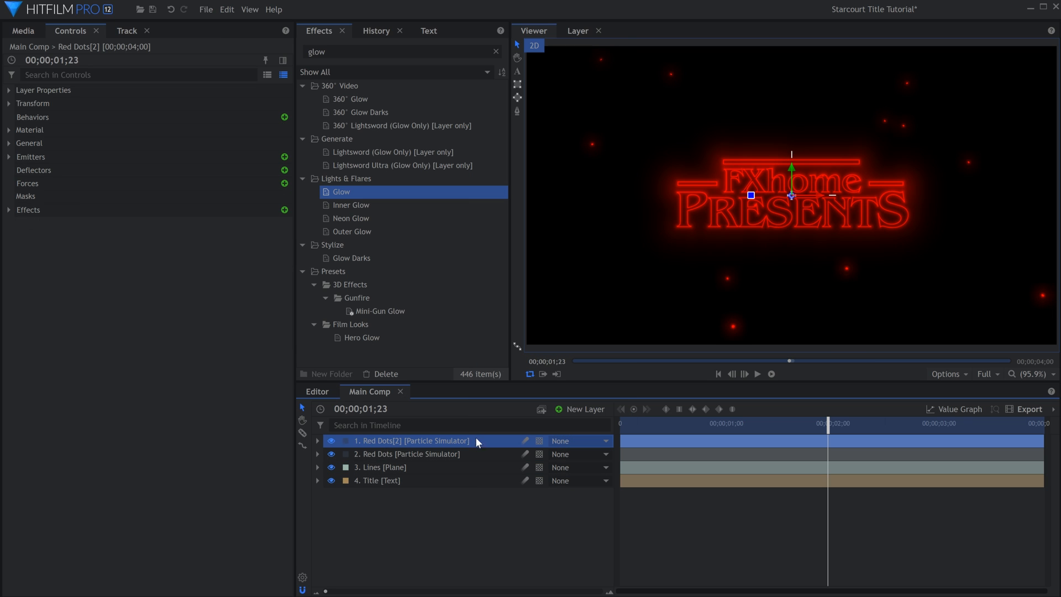
key(F2)
text(Blue Dots)
key(Return)
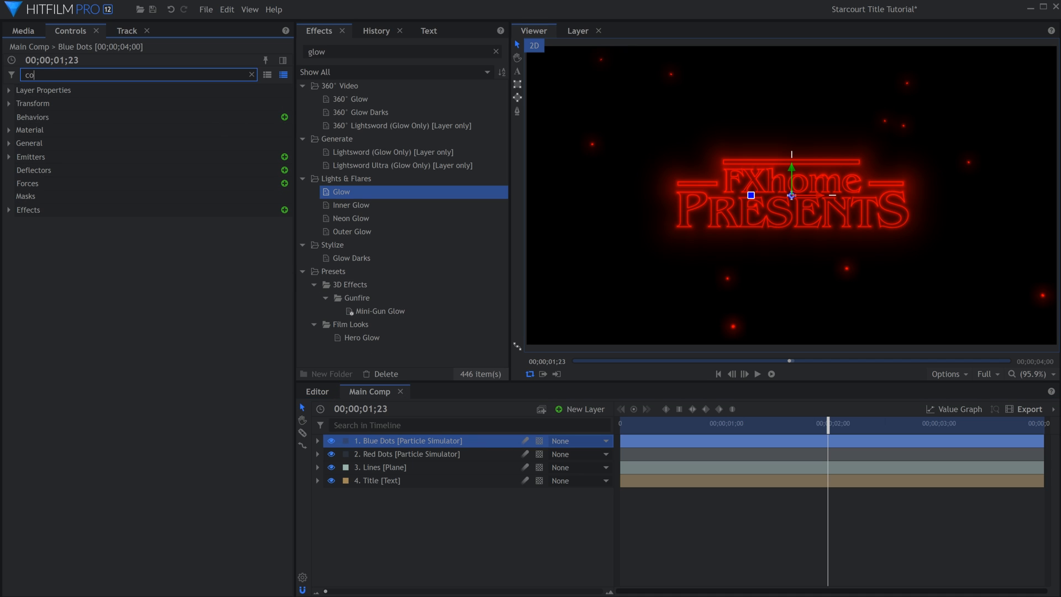
Change the Blue Dots particle color to a bright light blue and give the particle system a different seed.
click(286, 170)
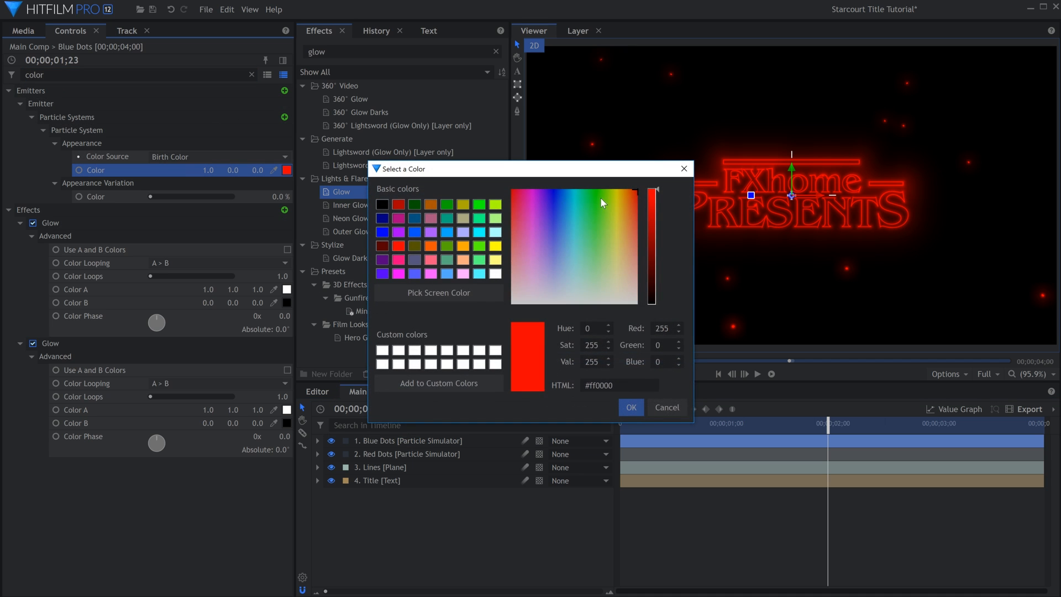
click(561, 197)
drag(561, 197, 559, 191)
key(Return)
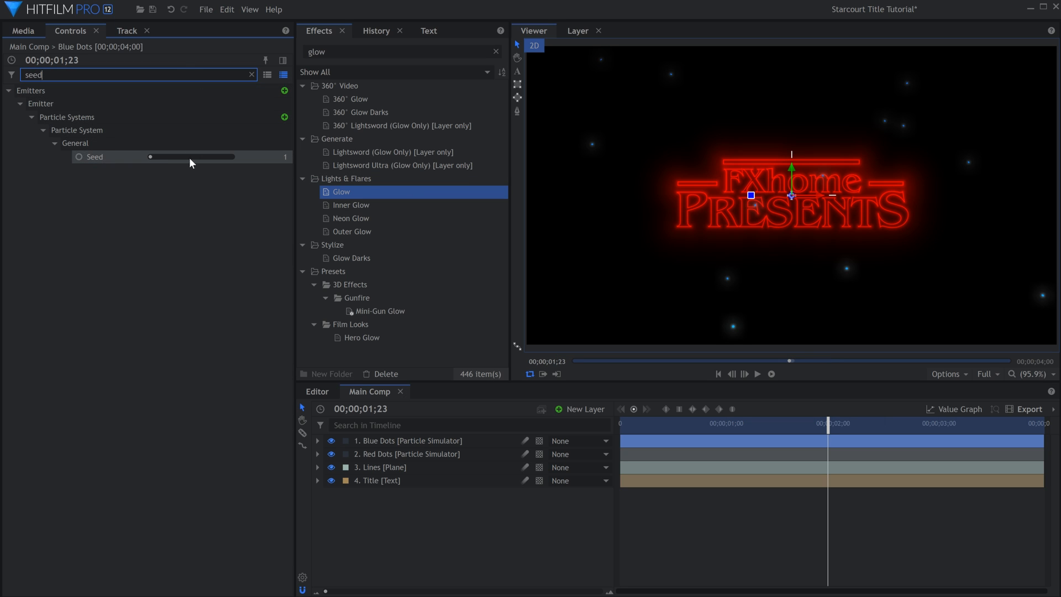
drag(189, 157, 181, 157)
Set the Blue Streaks texture source to Built-In with a streak-shaped texture, and change the particle system's seed.
click(174, 158)
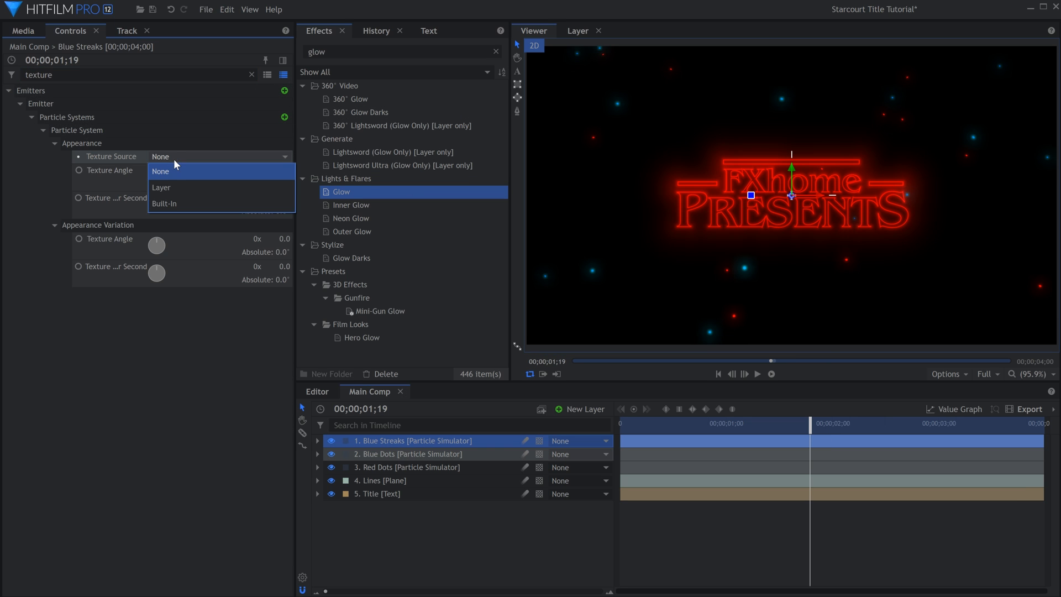
click(176, 188)
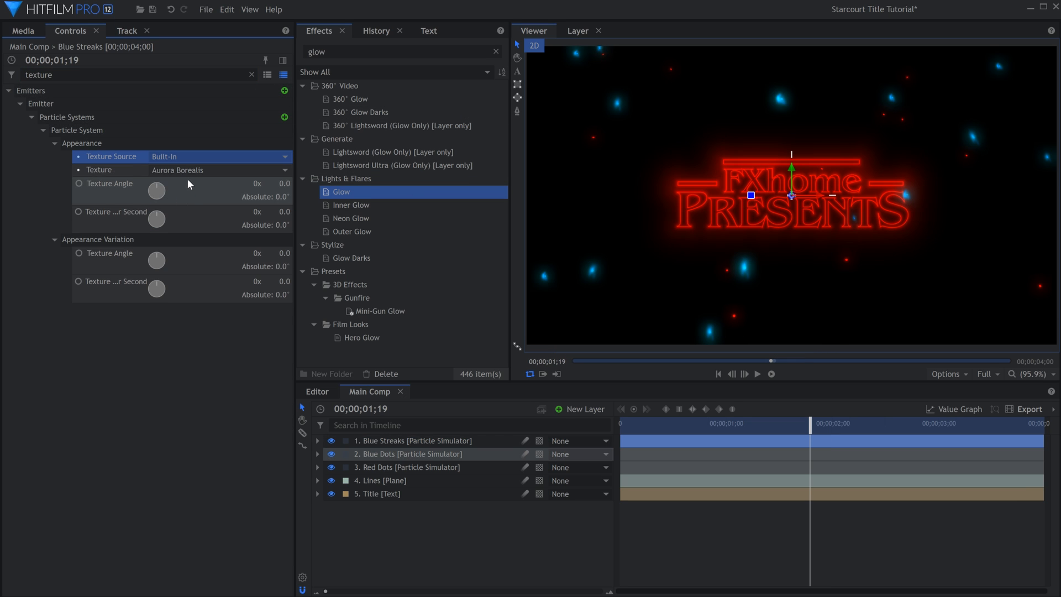
click(187, 170)
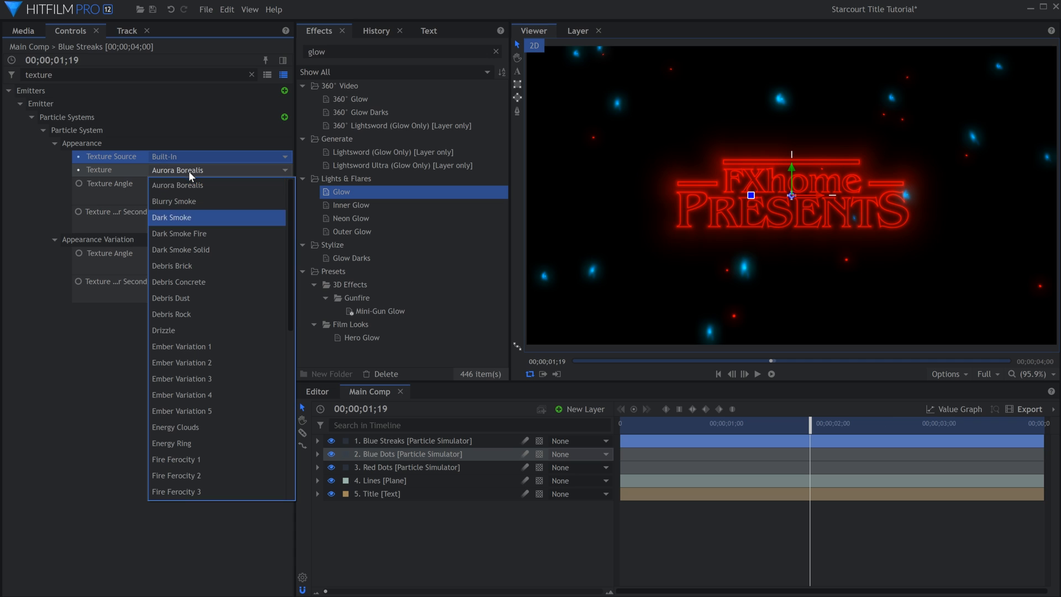
click(194, 279)
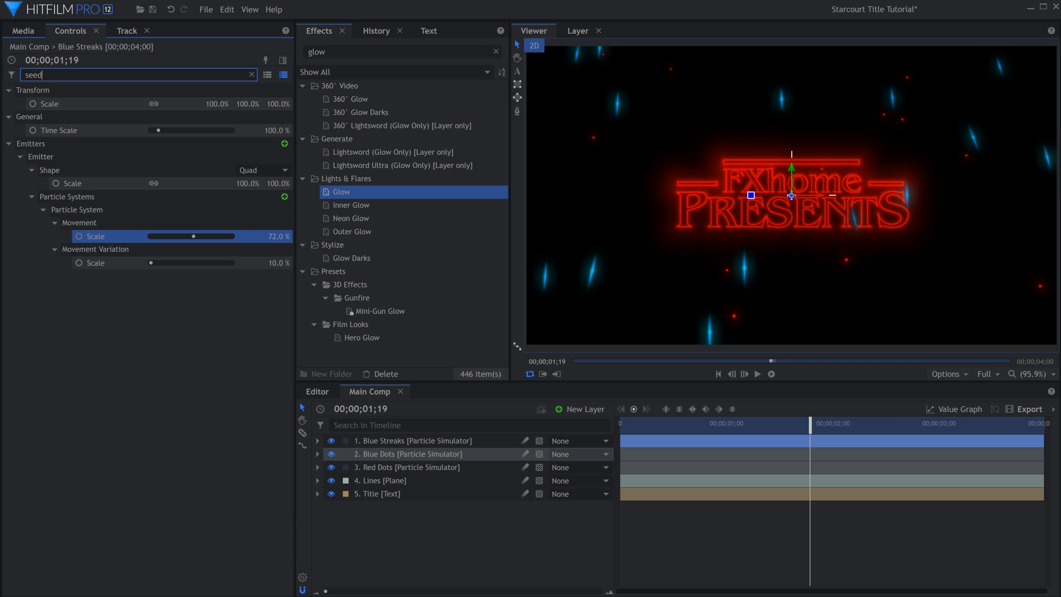
click(195, 157)
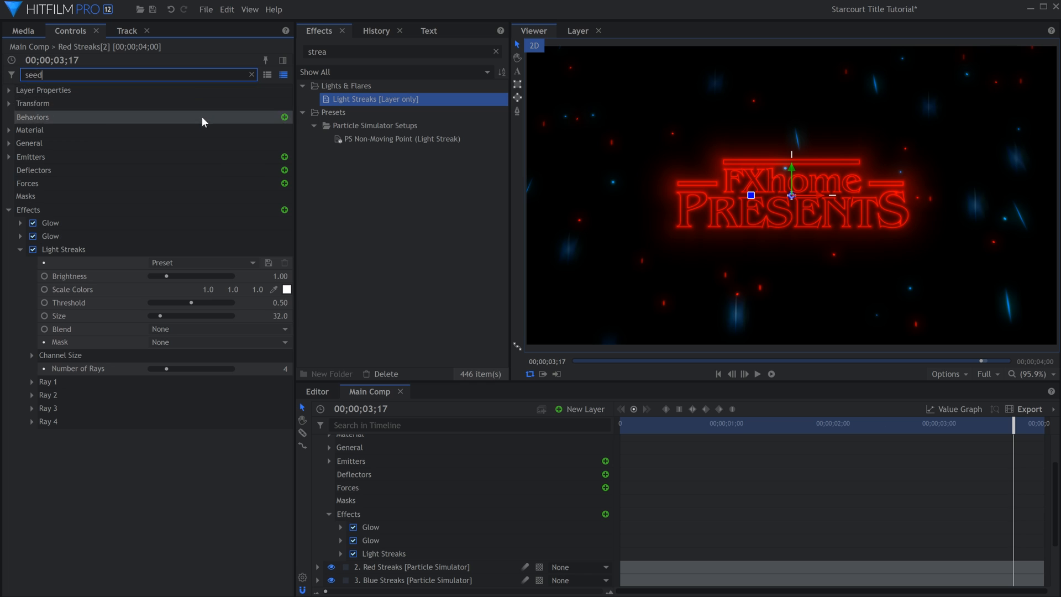
Change the seed of the Red Streaks[2] layer and set its Light Streaks effect to brightness 0.80, threshold 0.12 and size 12.8.
click(217, 157)
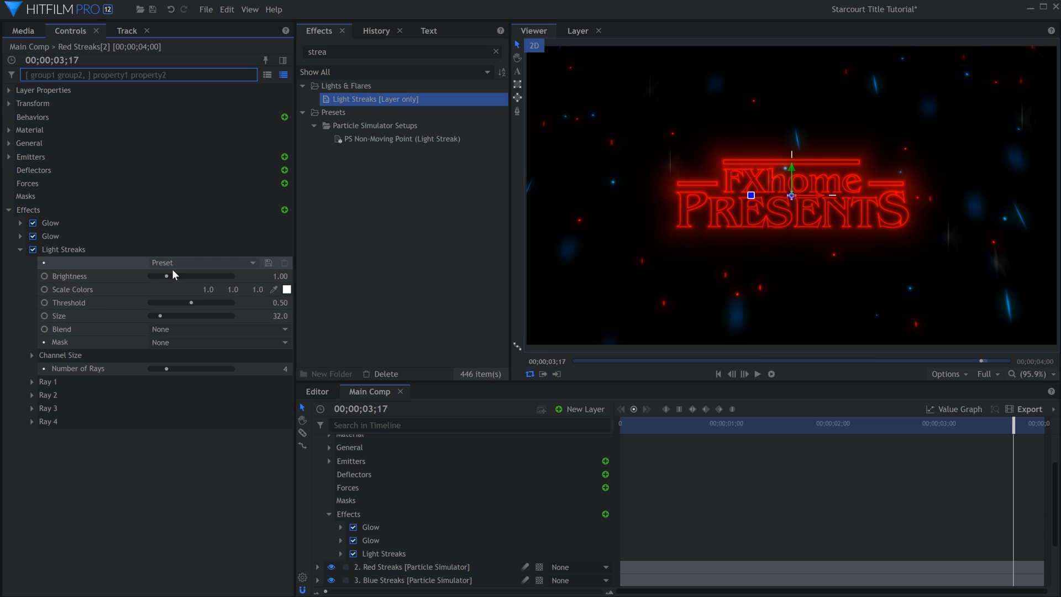
click(203, 275)
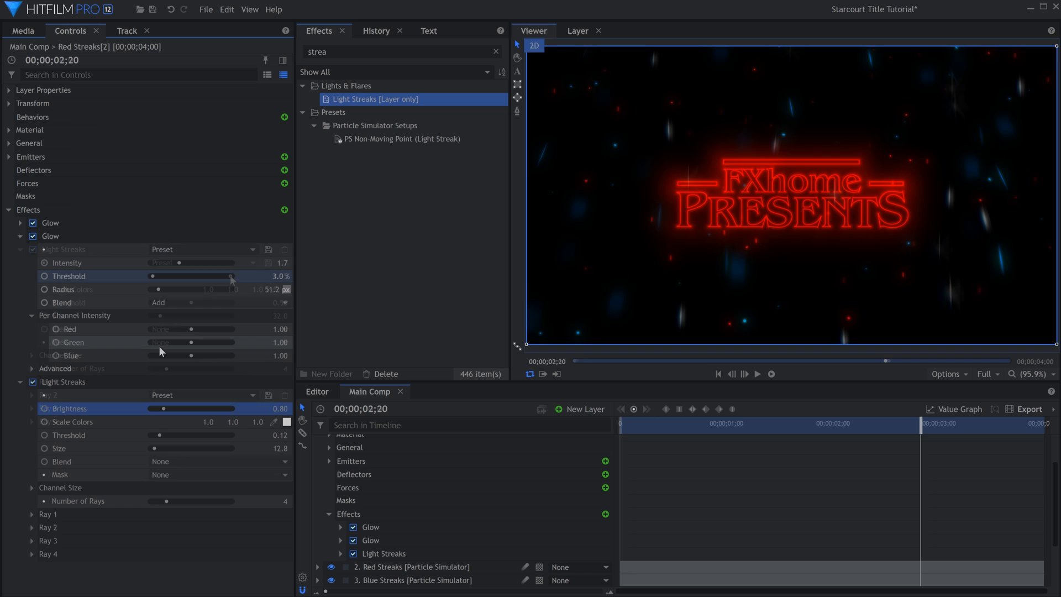
Set the second Glow's per-channel intensity on Red Streaks[2] to Red 0.00 and Blue 2.00.
click(135, 354)
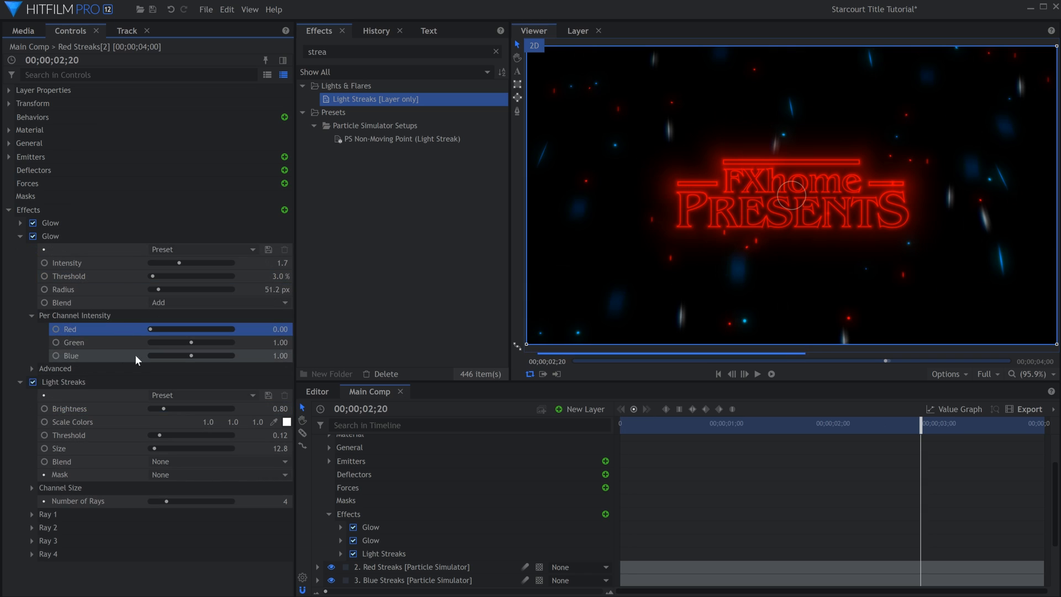
click(20, 235)
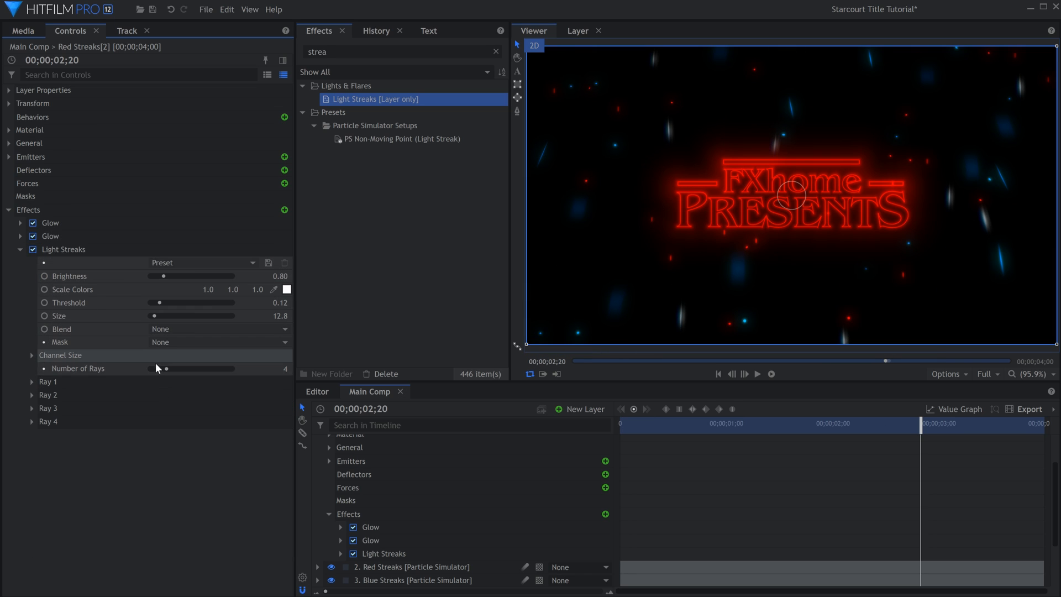
Filter the Red Streaks[2] properties for "per second", set Particles Per Second to 0.5, and preview the animation from the start.
click(171, 421)
click(186, 454)
key(Home)
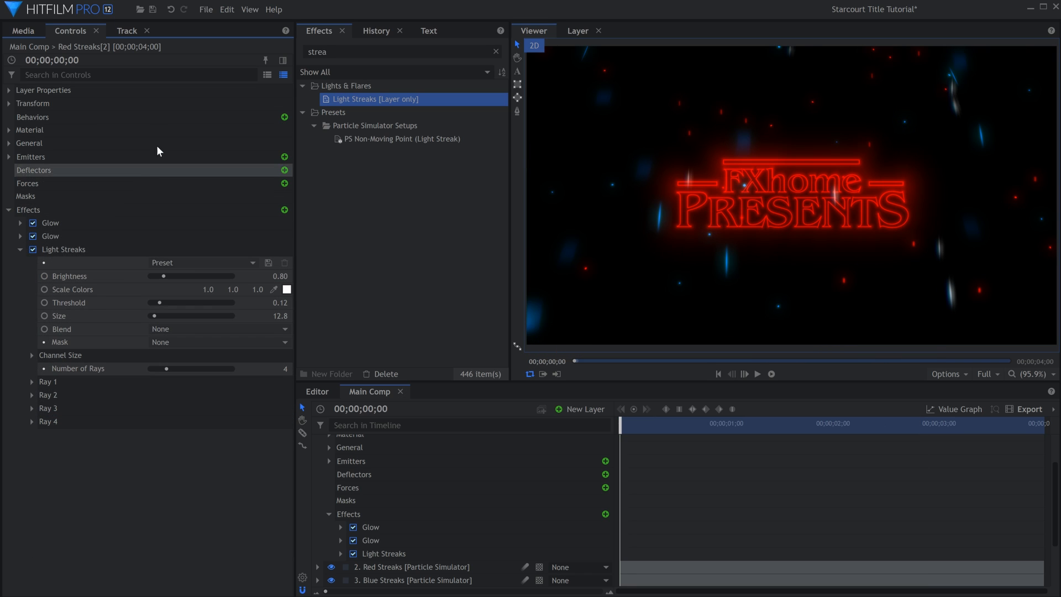
click(148, 75)
text(per )
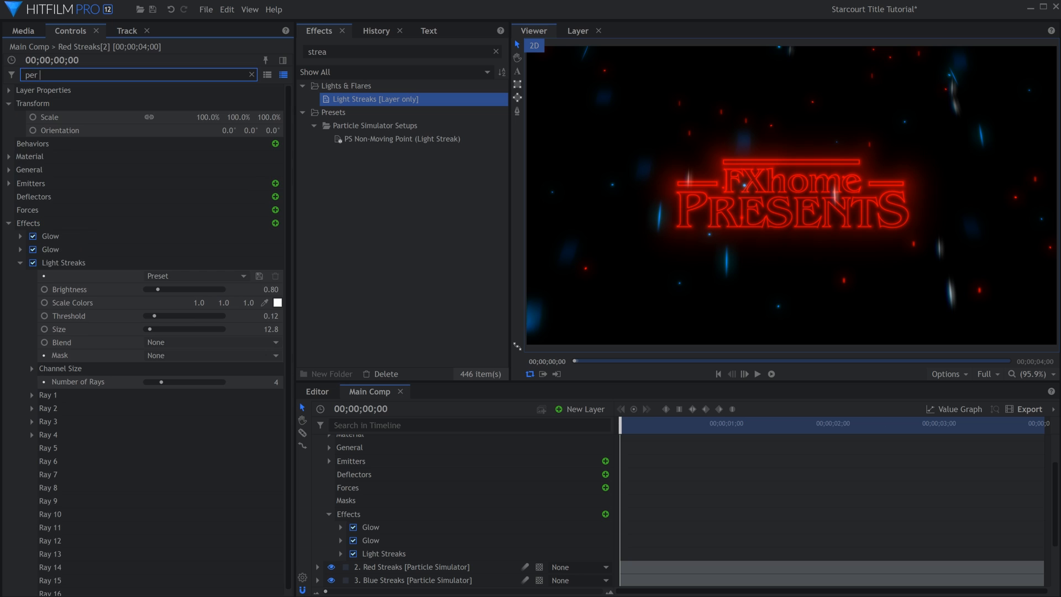
text(second)
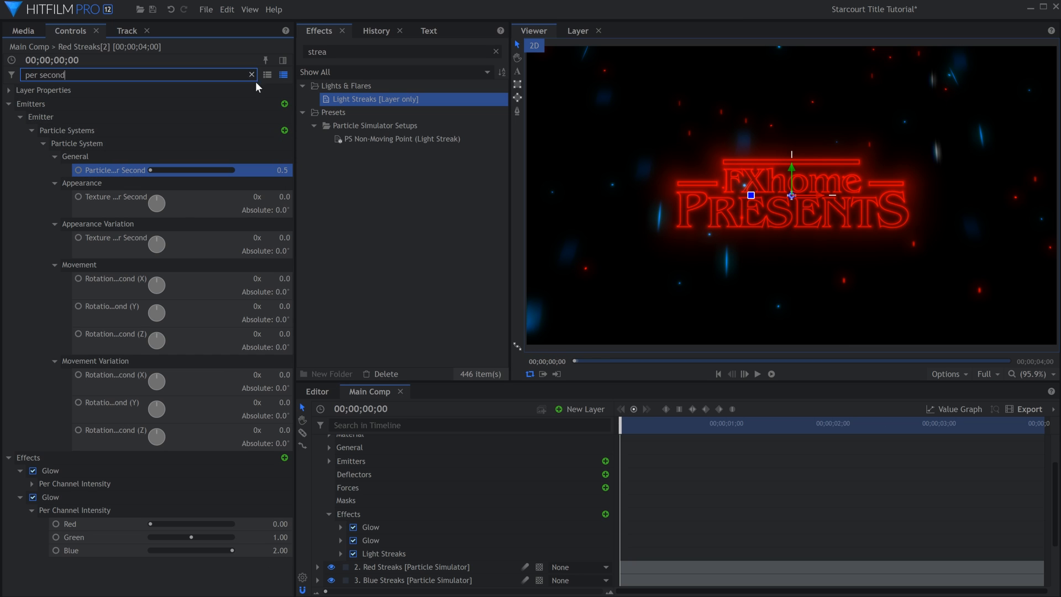
click(181, 433)
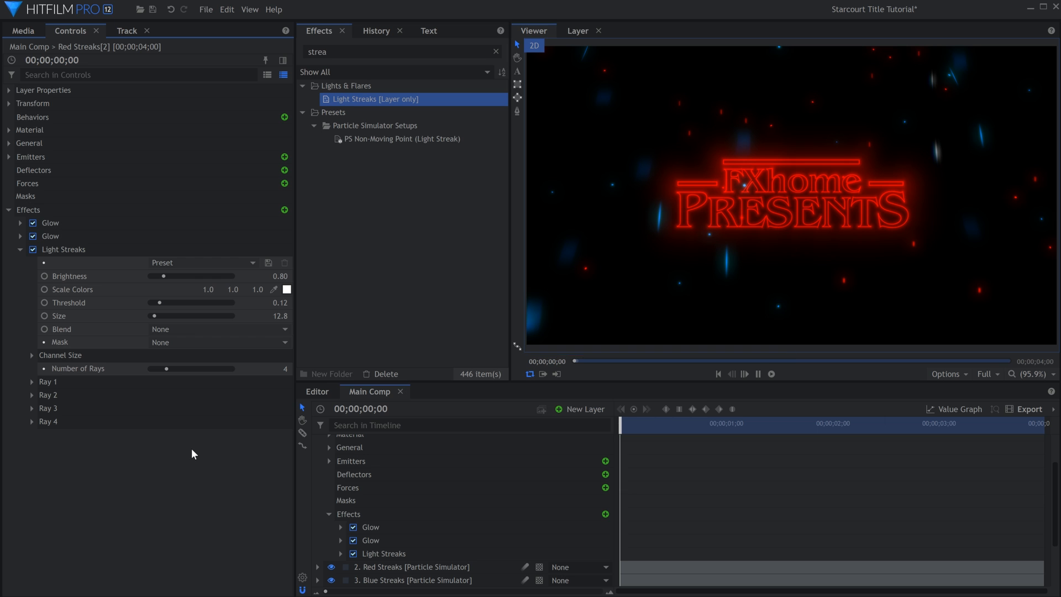
key(space)
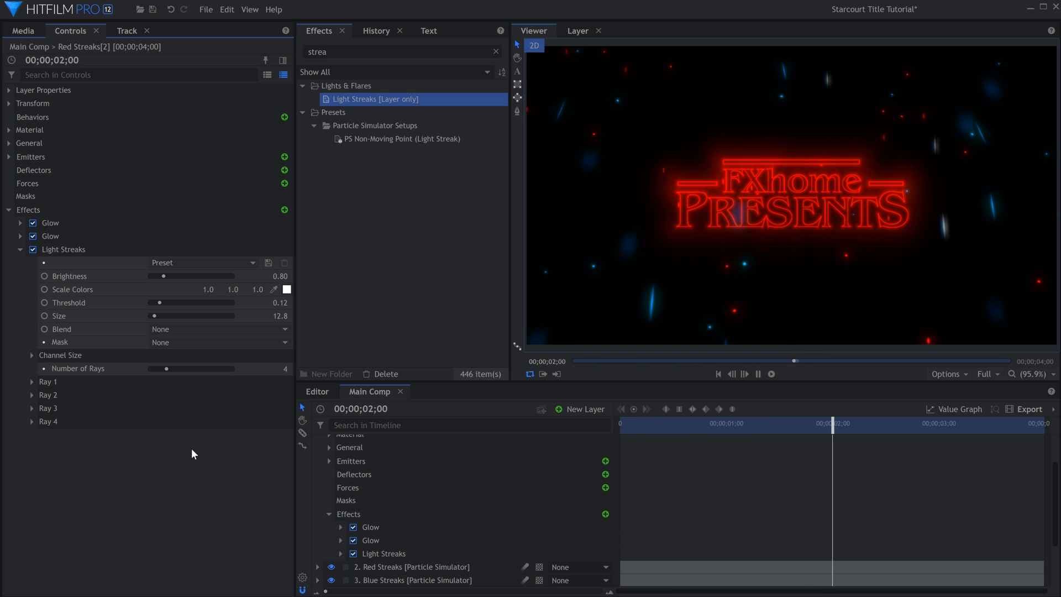